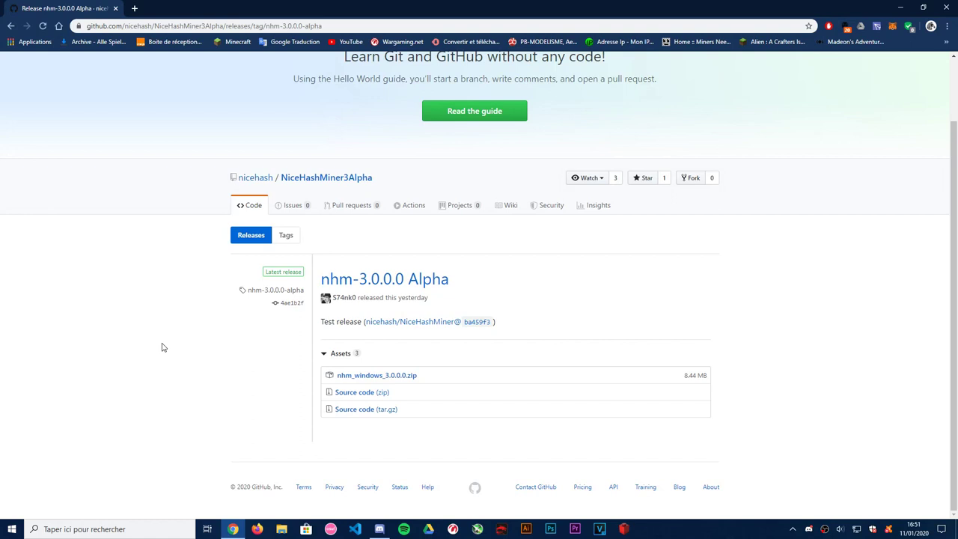
Step: Disable the Avast antivirus shields for 1 hour
{"action": "right_click", "coordinate": [895, 528]}
{"action": "mouse_move", "coordinate": [855, 461]}
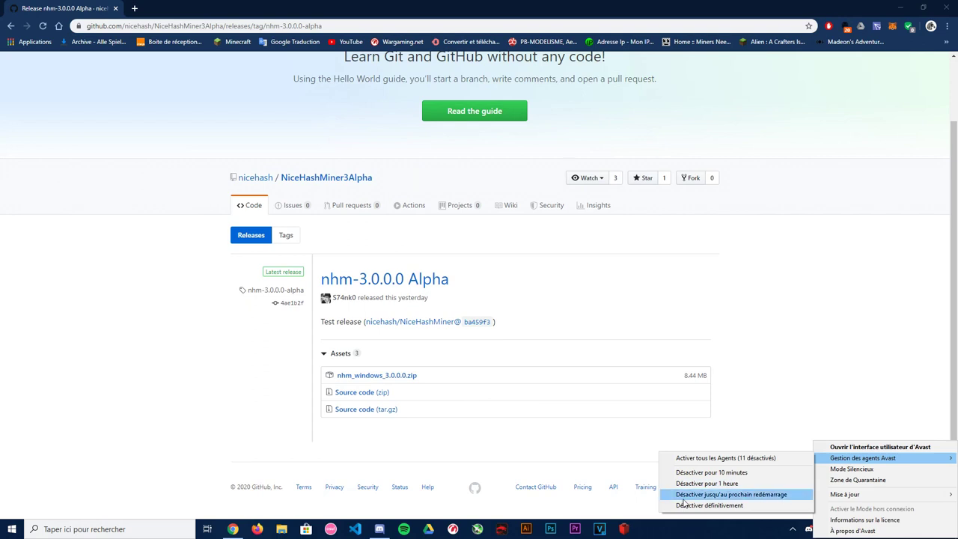
{"action": "left_click", "coordinate": [703, 483]}
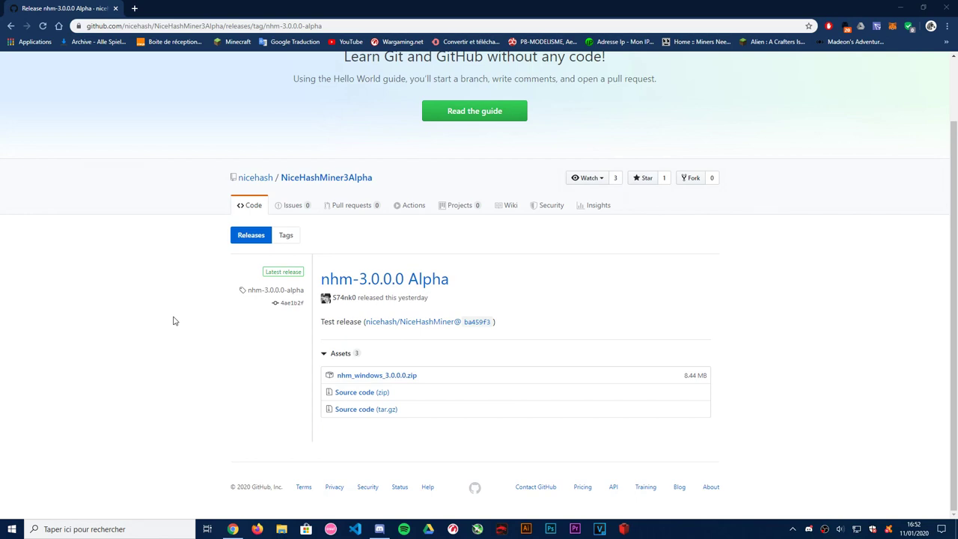
Step: Switch to Discord to read the NiceHash Miner 3.0 Alpha announcement, and examine the GitHub release address in Chrome
{"action": "left_click", "coordinate": [380, 528]}
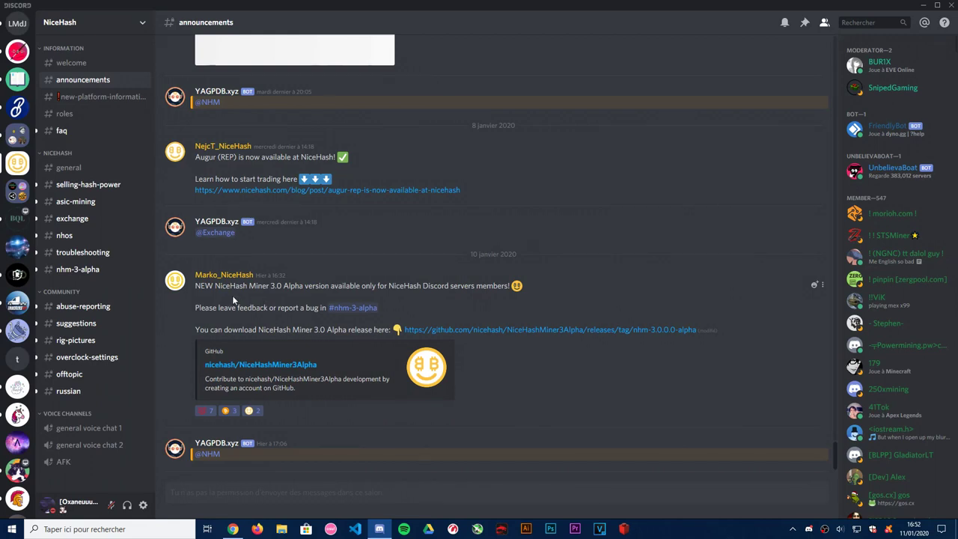
{"action": "left_click", "coordinate": [233, 529]}
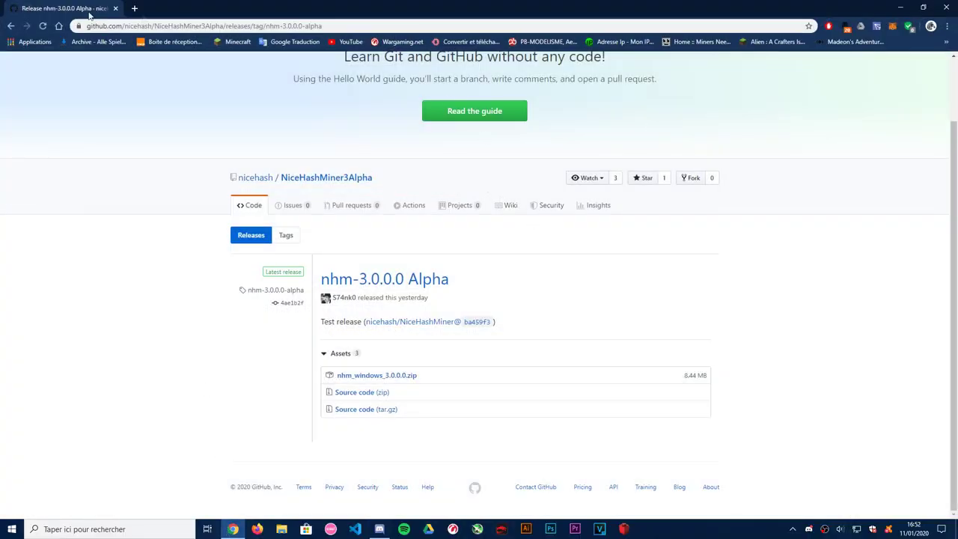
{"action": "left_click_drag", "start_coordinate": [99, 25], "coordinate": [346, 26]}
{"action": "left_click", "coordinate": [110, 115]}
{"action": "left_click", "coordinate": [380, 529]}
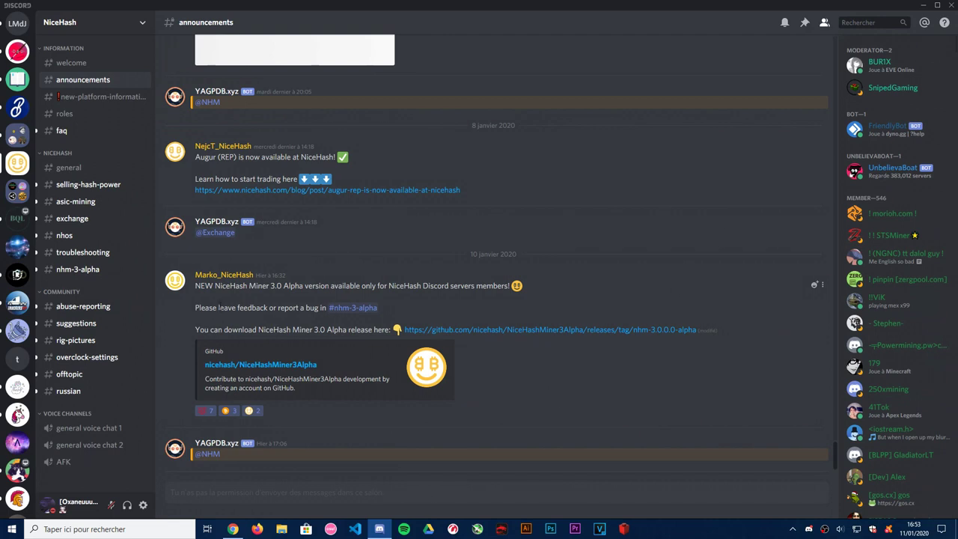
{"action": "left_click_drag", "start_coordinate": [195, 285], "coordinate": [487, 287]}
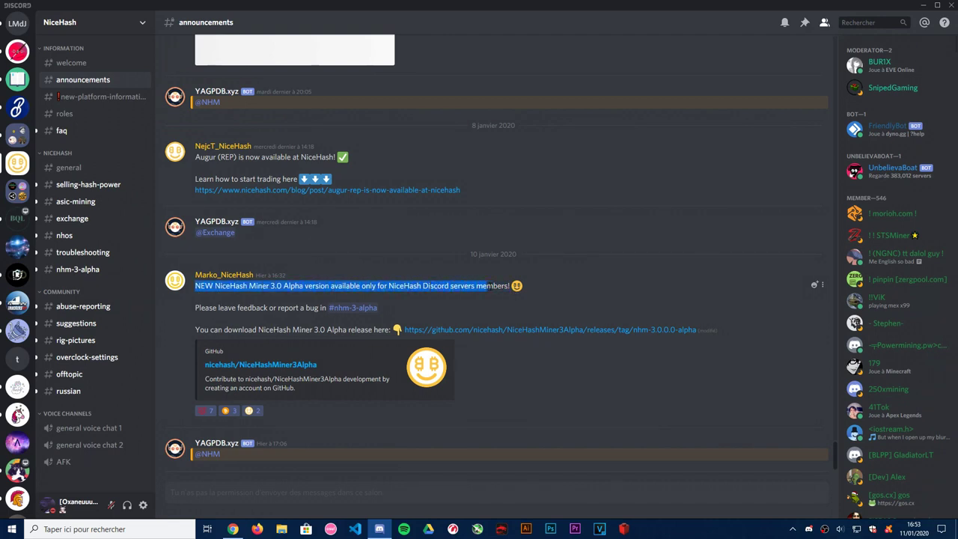
{"action": "left_click", "coordinate": [498, 310]}
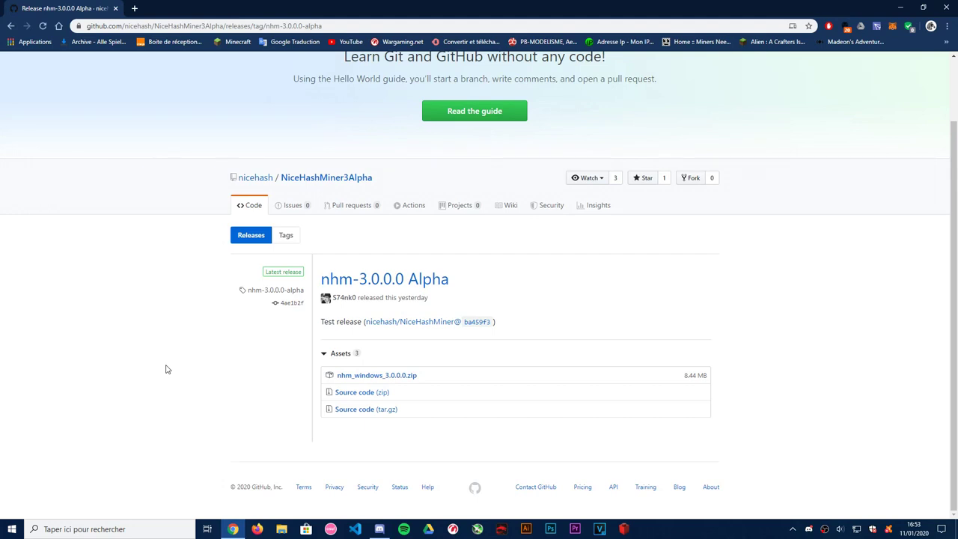
Step: Open the nhm-3.0.0.0 Alpha release in Chrome and examine its downloadable assets
{"action": "scroll", "coordinate": [148, 341], "scroll_direction": "up", "scroll_amount": 2}
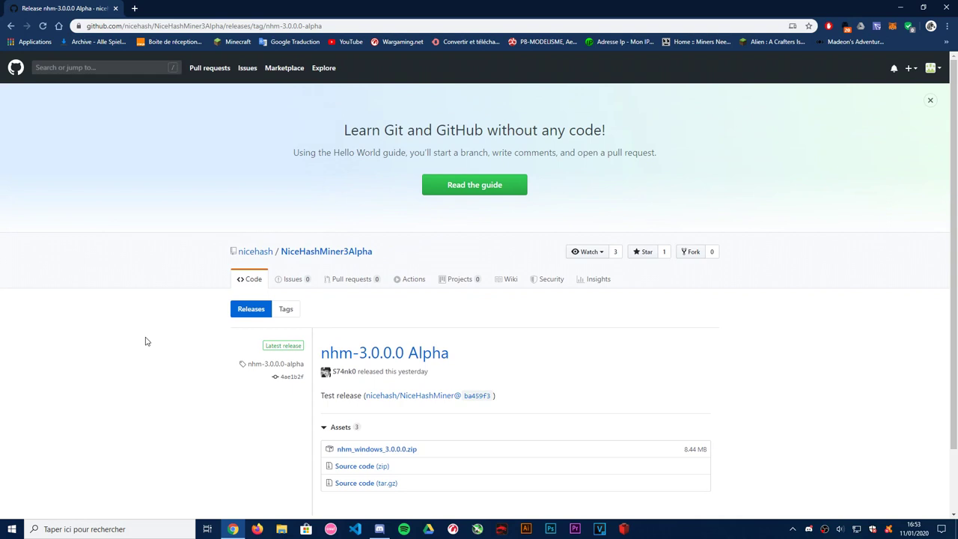
{"action": "scroll", "coordinate": [146, 341], "scroll_direction": "down", "scroll_amount": 2}
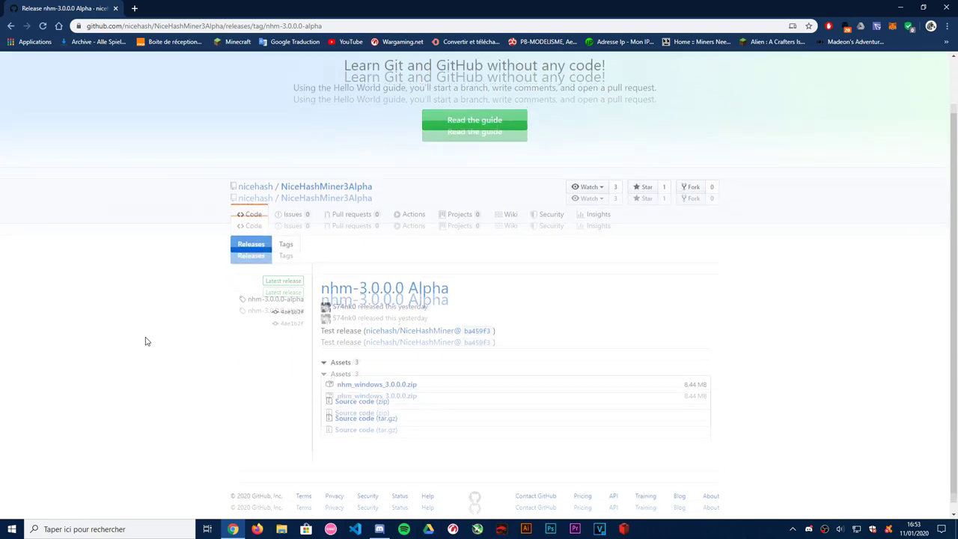
{"action": "left_click", "coordinate": [357, 284]}
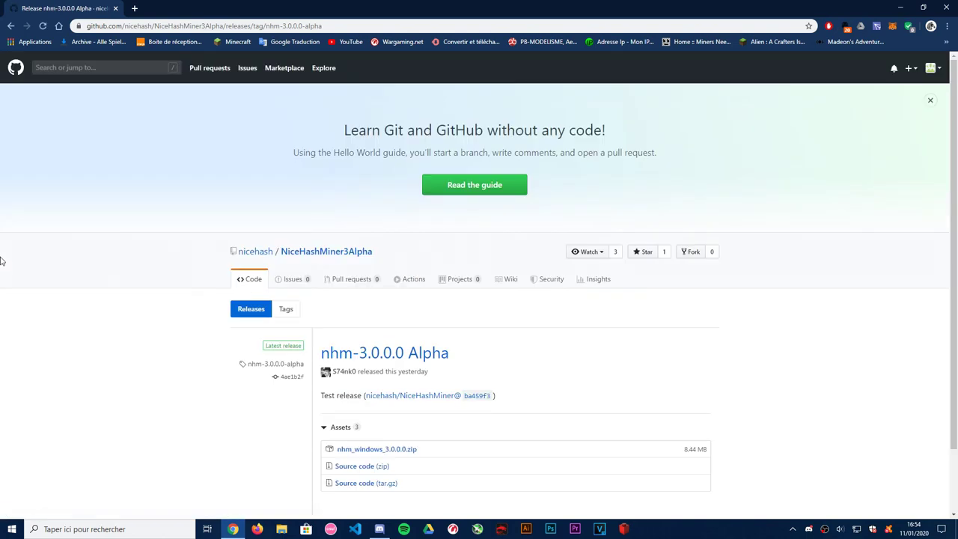
{"action": "scroll", "coordinate": [1, 264], "scroll_direction": "down", "scroll_amount": 2}
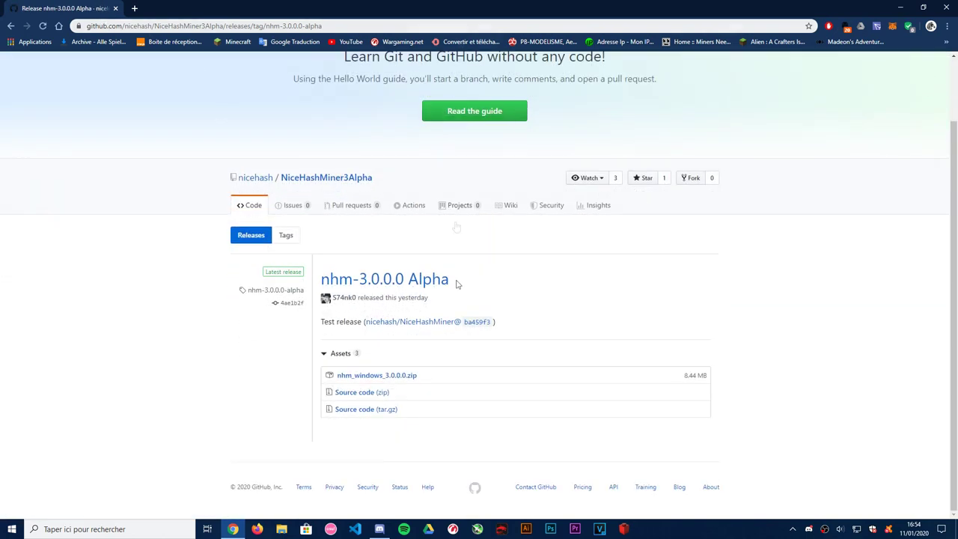
{"action": "left_click", "coordinate": [350, 377]}
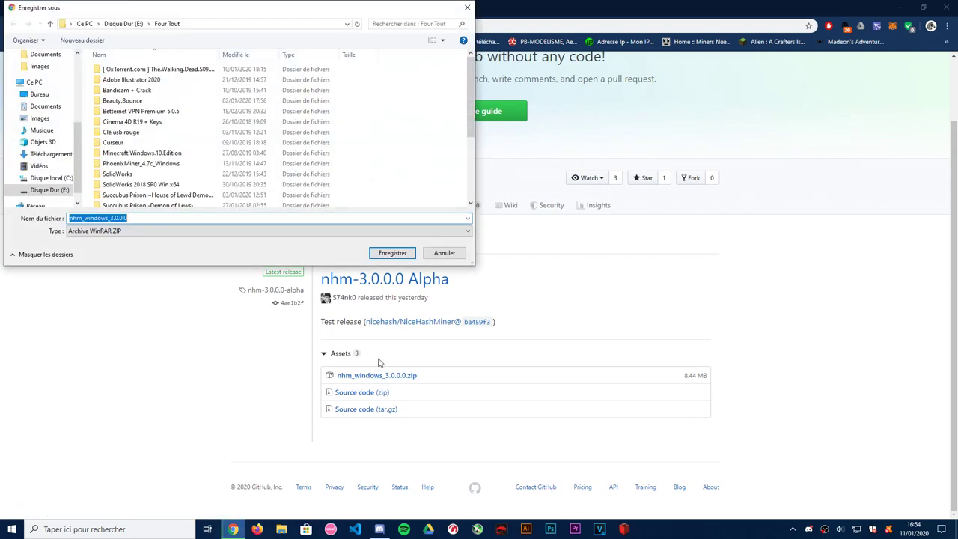
{"action": "scroll", "coordinate": [200, 181], "scroll_direction": "down", "scroll_amount": 1}
{"action": "scroll", "coordinate": [200, 181], "scroll_direction": "up", "scroll_amount": 1}
{"action": "left_click", "coordinate": [444, 252]}
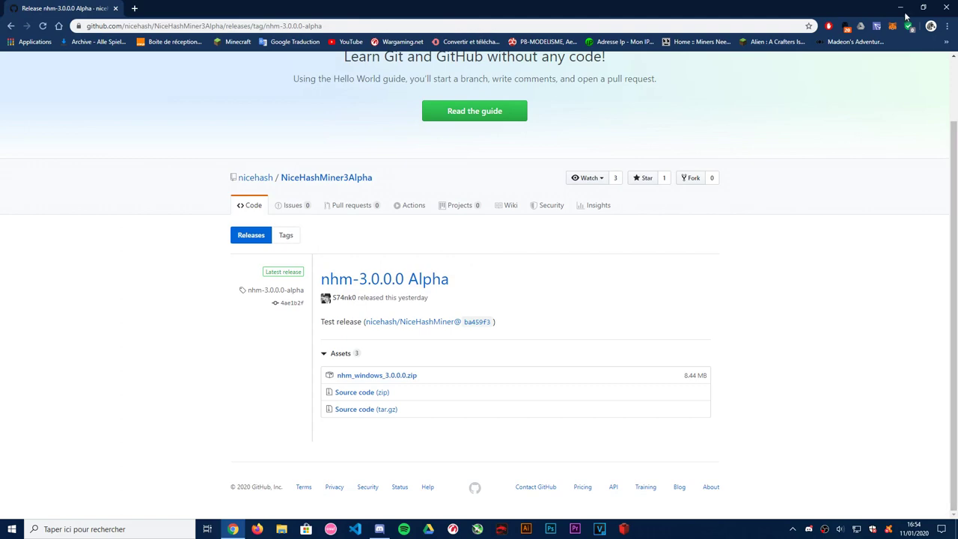
Step: Put away the Chrome and Discord windows to return to the desktop
{"action": "left_click", "coordinate": [942, 7]}
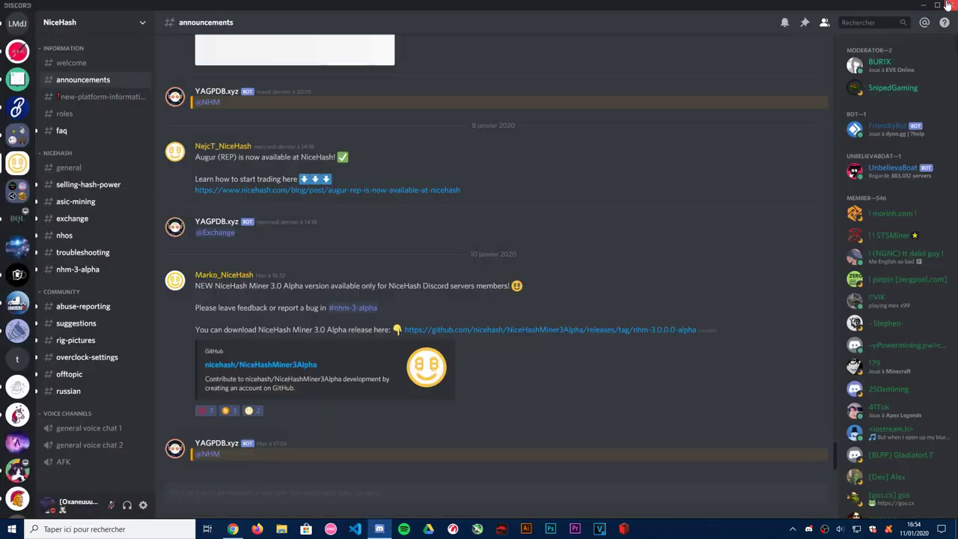
{"action": "left_click", "coordinate": [923, 6]}
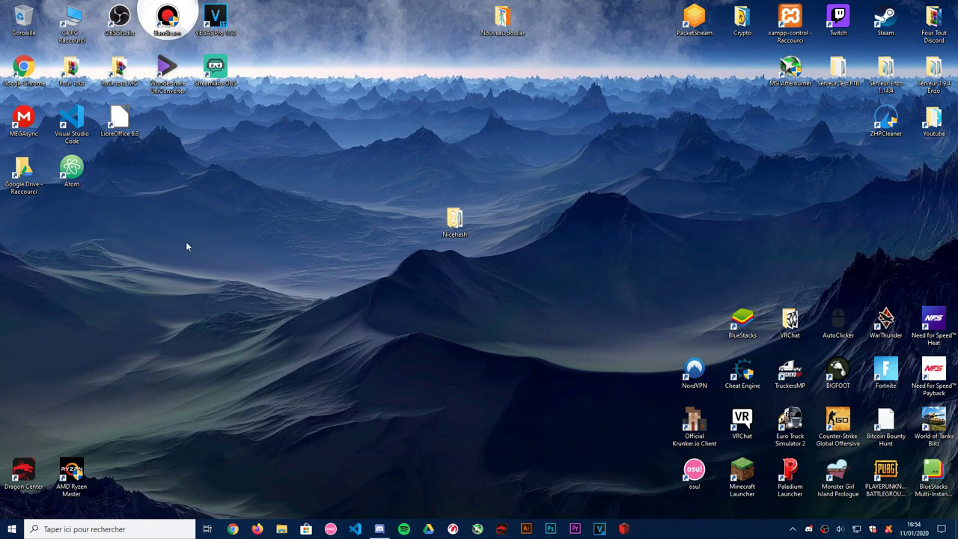
{"action": "right_click", "coordinate": [291, 265]}
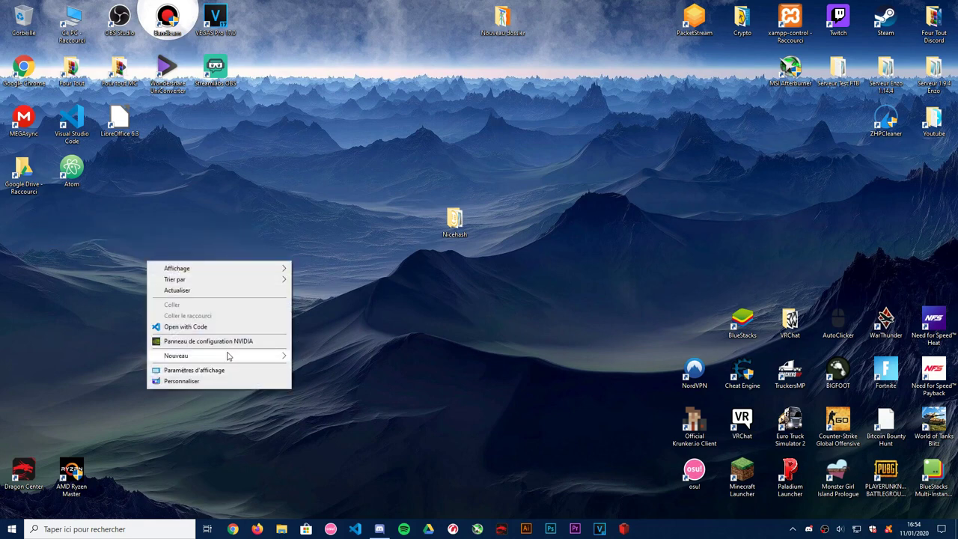
{"action": "mouse_move", "coordinate": [240, 359]}
{"action": "left_click", "coordinate": [360, 296]}
{"action": "left_click_drag", "start_coordinate": [262, 238], "coordinate": [327, 316]}
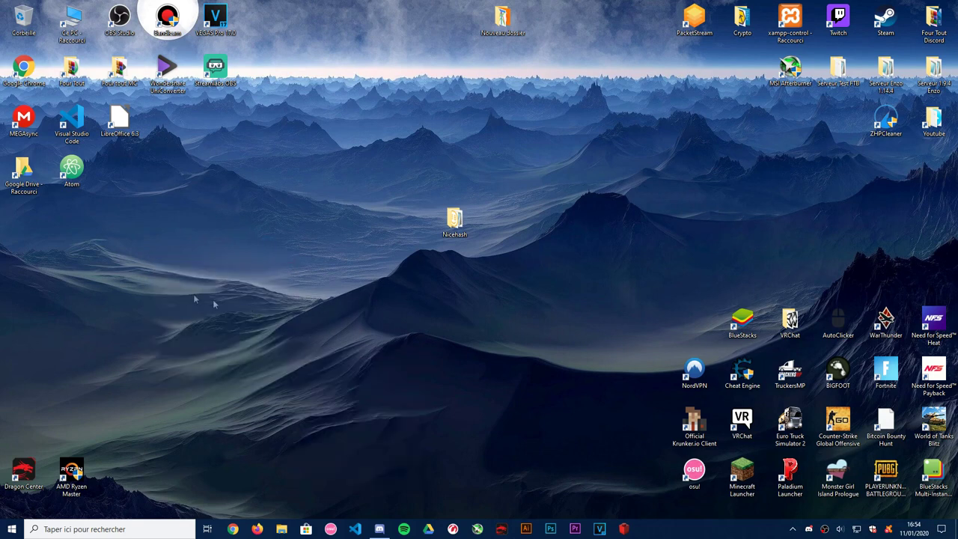
{"action": "left_click_drag", "start_coordinate": [69, 232], "coordinate": [66, 235]}
{"action": "left_click_drag", "start_coordinate": [330, 74], "coordinate": [728, 256]}
{"action": "left_click_drag", "start_coordinate": [792, 294], "coordinate": [456, 221]}
Step: Open the Nicehash folder from the desktop, maximise its window and find the NiceHashMiner application
{"action": "double_click", "coordinate": [454, 220]}
{"action": "left_click_drag", "start_coordinate": [361, 155], "coordinate": [377, 192]}
{"action": "left_click", "coordinate": [377, 187]}
{"action": "scroll", "coordinate": [412, 239], "scroll_direction": "up", "scroll_amount": 5}
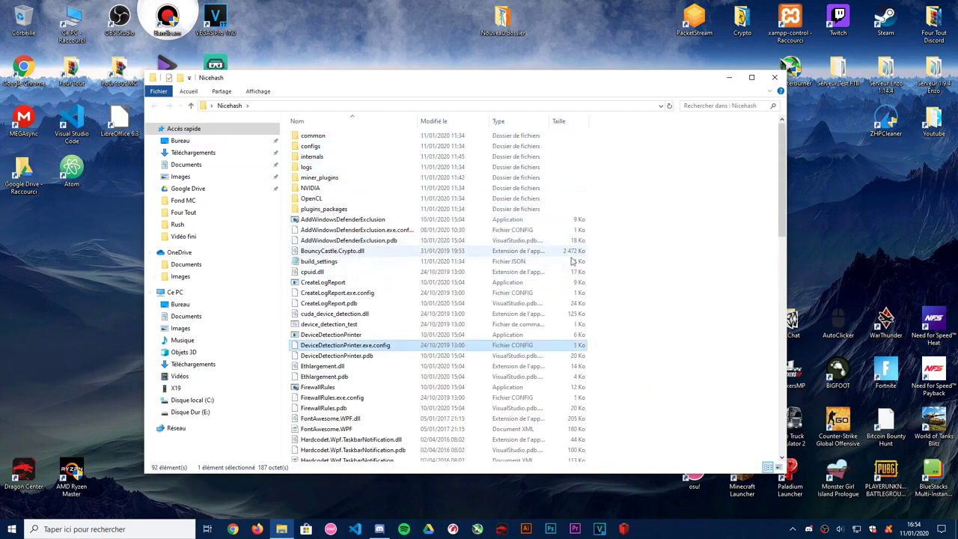
{"action": "double_click", "coordinate": [419, 84]}
{"action": "left_click", "coordinate": [274, 188]}
{"action": "scroll", "coordinate": [272, 193], "scroll_direction": "down", "scroll_amount": 7}
{"action": "scroll", "coordinate": [271, 195], "scroll_direction": "down", "scroll_amount": 9}
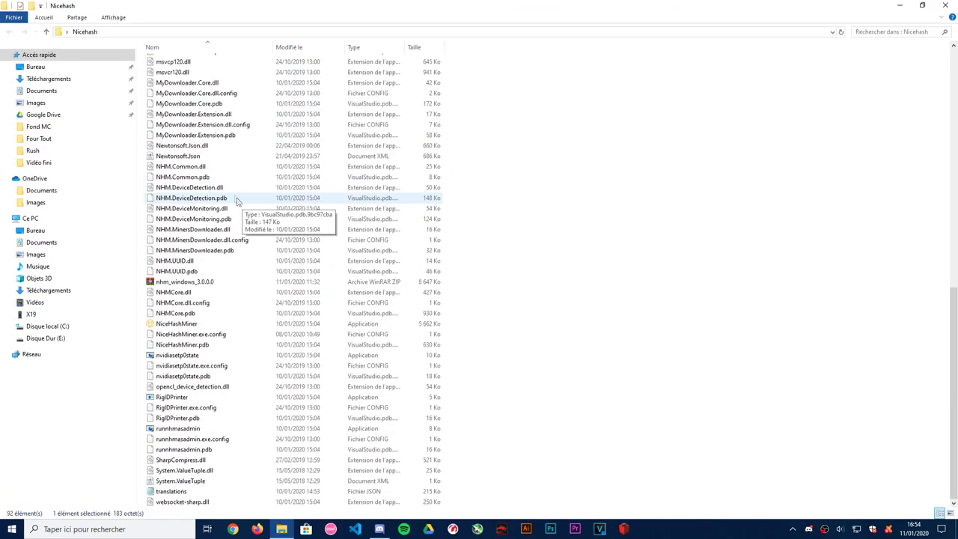
Step: Launch the NiceHashMiner application, minimise the folder window and reposition the miner window on the desktop
{"action": "left_click", "coordinate": [160, 325]}
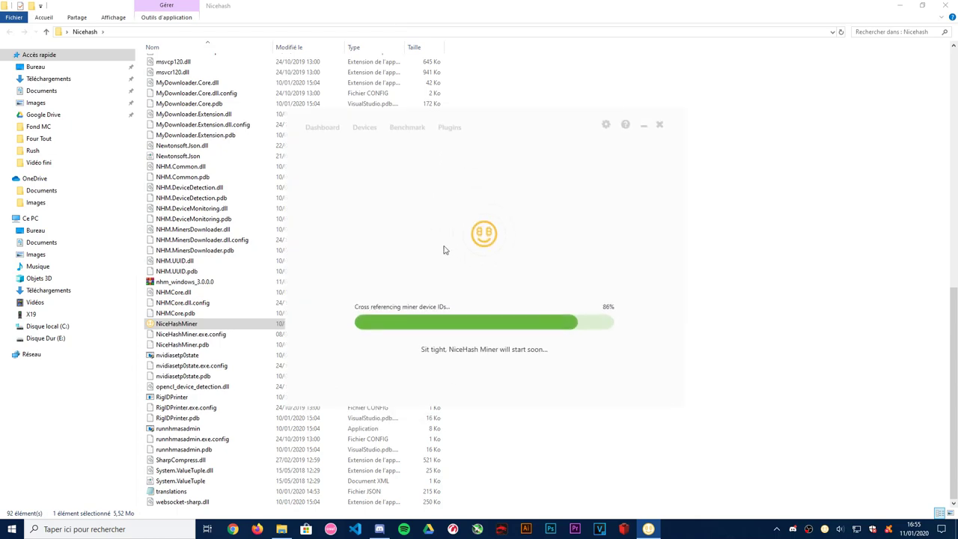
{"action": "left_click", "coordinate": [899, 6]}
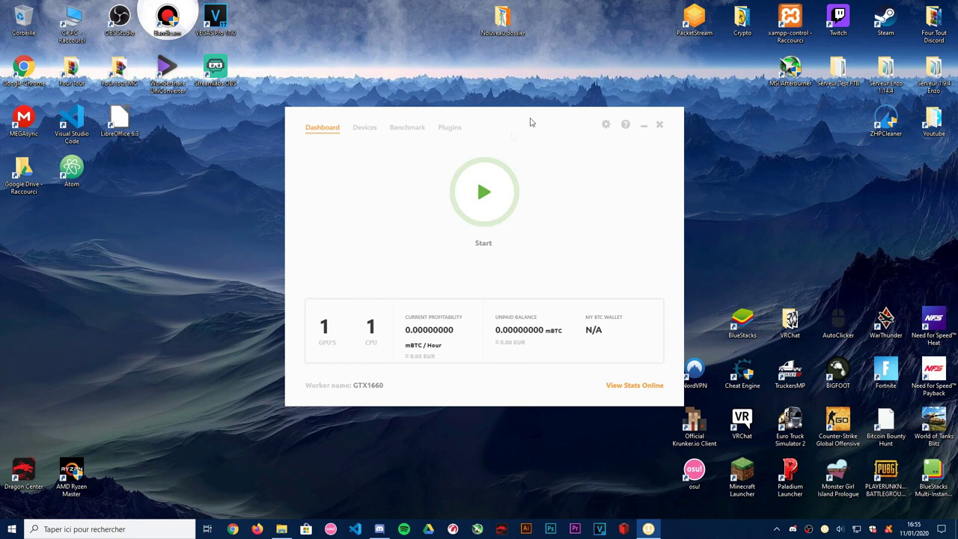
{"action": "left_click_drag", "start_coordinate": [493, 119], "coordinate": [477, 84]}
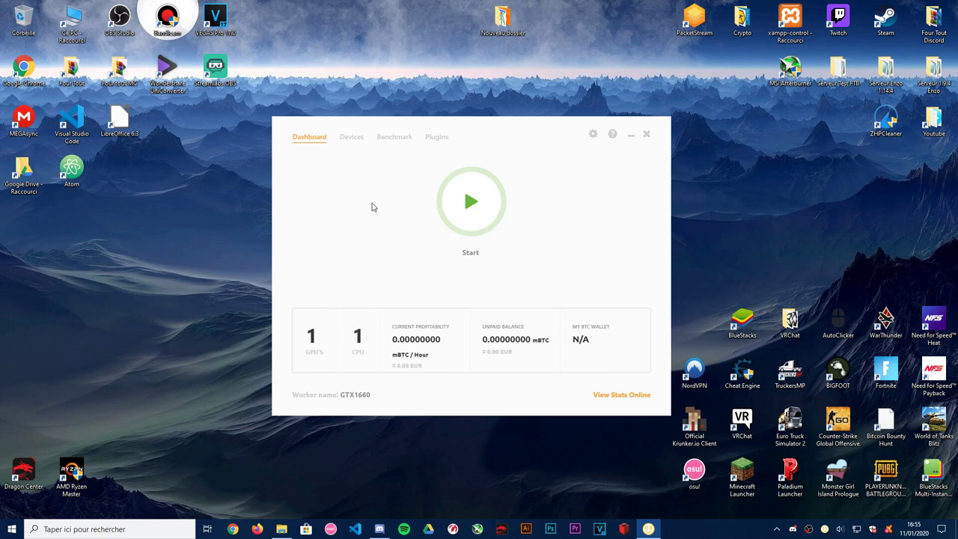
Step: Open the miner's general settings and set the appearance theme to Dark
{"action": "left_click", "coordinate": [593, 134]}
{"action": "scroll", "coordinate": [342, 332], "scroll_direction": "down", "scroll_amount": 10}
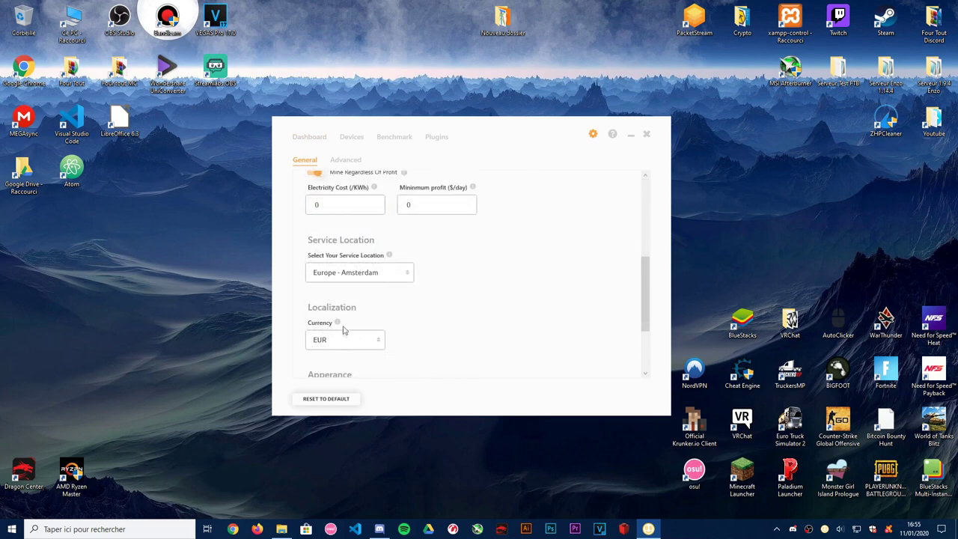
{"action": "left_click", "coordinate": [333, 314]}
{"action": "left_click", "coordinate": [326, 346]}
{"action": "left_click", "coordinate": [333, 314]}
{"action": "left_click", "coordinate": [329, 323]}
{"action": "left_click", "coordinate": [330, 314]}
{"action": "left_click", "coordinate": [317, 346]}
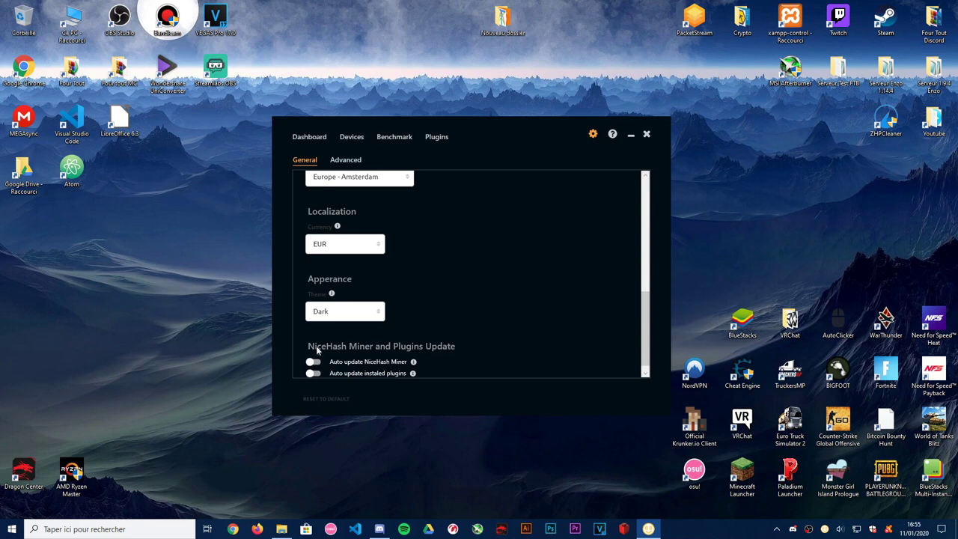
Step: Turn on automatic updates for both NiceHash Miner and the installed plugins
{"action": "scroll", "coordinate": [351, 344], "scroll_direction": "down", "scroll_amount": 1}
{"action": "left_click", "coordinate": [314, 353]}
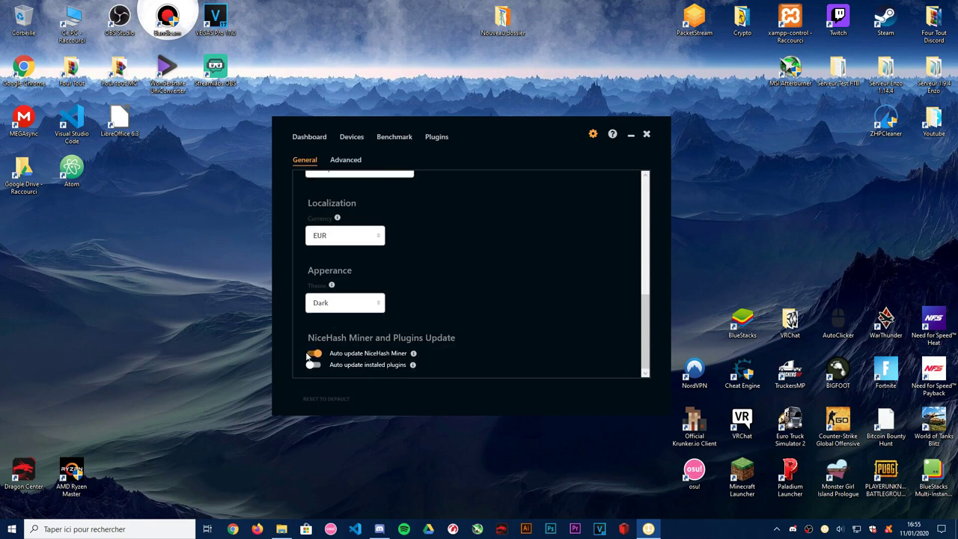
{"action": "left_click", "coordinate": [314, 355]}
{"action": "scroll", "coordinate": [468, 276], "scroll_direction": "up", "scroll_amount": 1}
{"action": "scroll", "coordinate": [464, 279], "scroll_direction": "down", "scroll_amount": 1}
{"action": "left_click", "coordinate": [313, 354]}
{"action": "left_click", "coordinate": [380, 355]}
{"action": "left_click", "coordinate": [314, 365]}
Step: Try out the localization currency choices and set the currency back to EUR
{"action": "left_click", "coordinate": [359, 236]}
{"action": "left_click", "coordinate": [368, 247]}
{"action": "scroll", "coordinate": [433, 233], "scroll_direction": "up", "scroll_amount": 1}
{"action": "key", "text": "e"}
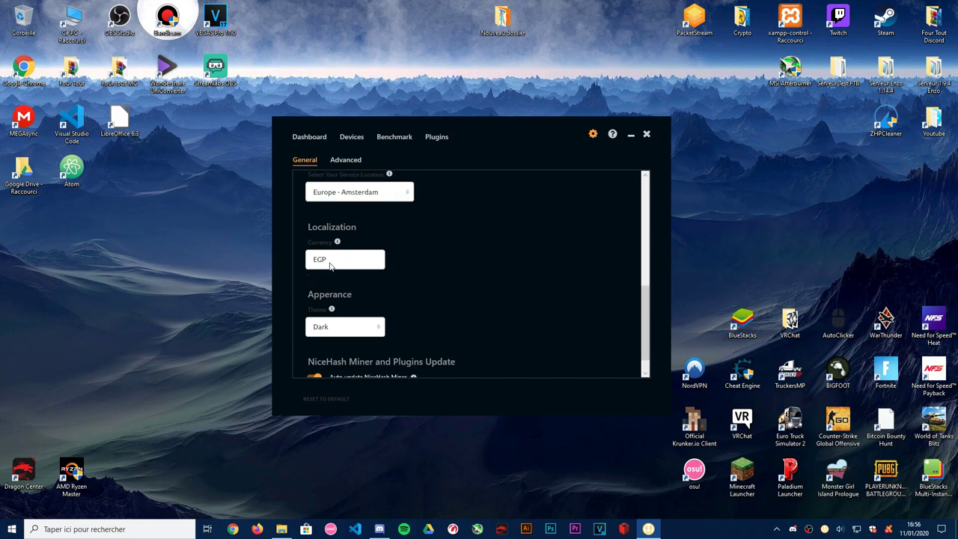
{"action": "scroll", "coordinate": [428, 257], "scroll_direction": "up", "scroll_amount": 1}
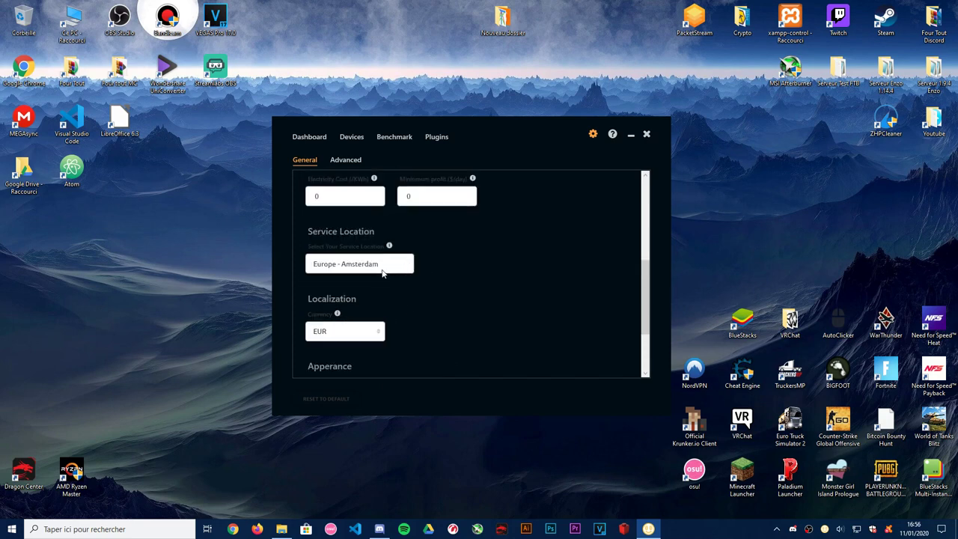
Step: Review the time unit choices in the Main settings, keeping Hour
{"action": "scroll", "coordinate": [396, 280], "scroll_direction": "up", "scroll_amount": 1}
{"action": "scroll", "coordinate": [396, 280], "scroll_direction": "up", "scroll_amount": 1}
{"action": "left_click", "coordinate": [352, 258]}
{"action": "left_click", "coordinate": [349, 261]}
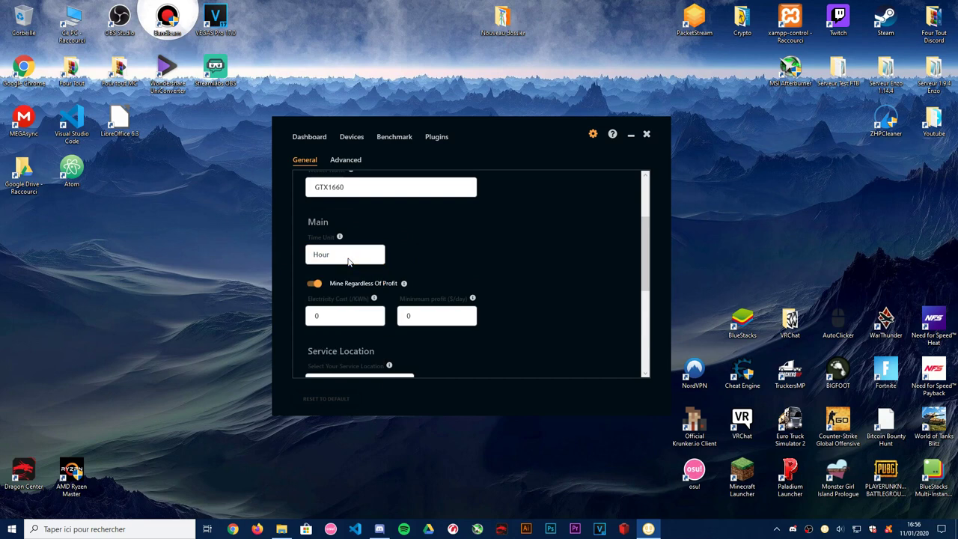
{"action": "left_click", "coordinate": [348, 261]}
{"action": "left_click", "coordinate": [342, 252]}
Step: Examine the wallet address and worker name fields in the general settings
{"action": "scroll", "coordinate": [419, 255], "scroll_direction": "up", "scroll_amount": 2}
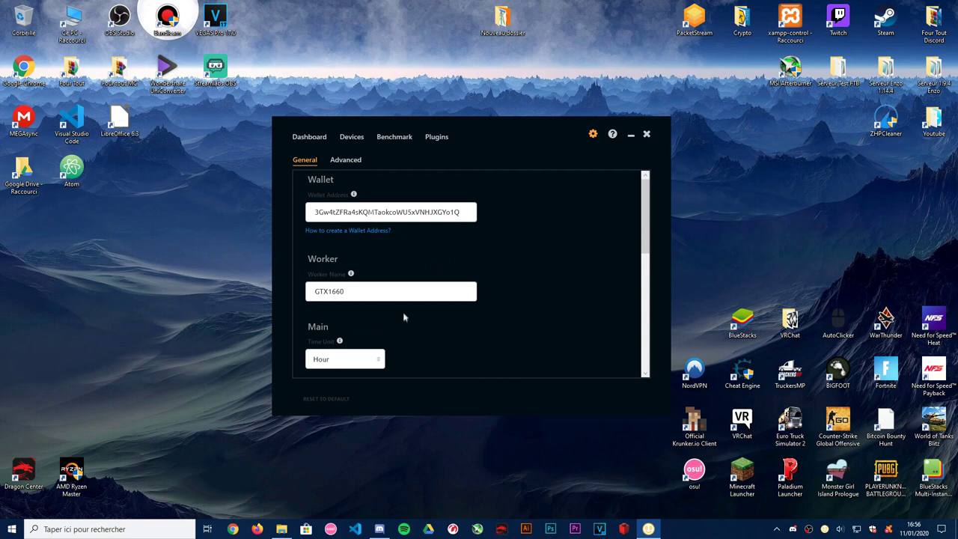
{"action": "left_click", "coordinate": [348, 290]}
{"action": "left_click_drag", "start_coordinate": [348, 290], "coordinate": [286, 295]}
{"action": "key", "text": "Right"}
Step: Switch to Chrome, go to the NiceHash website dashboard and open its Mining page
{"action": "left_click", "coordinate": [233, 529]}
{"action": "type", "text": "nice"}
{"action": "key", "text": "Return"}
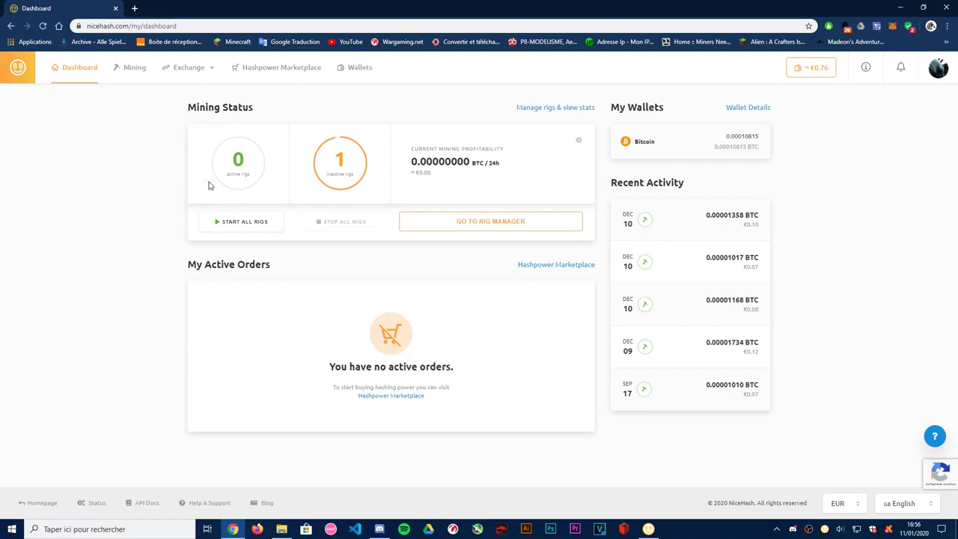
{"action": "left_click", "coordinate": [138, 68]}
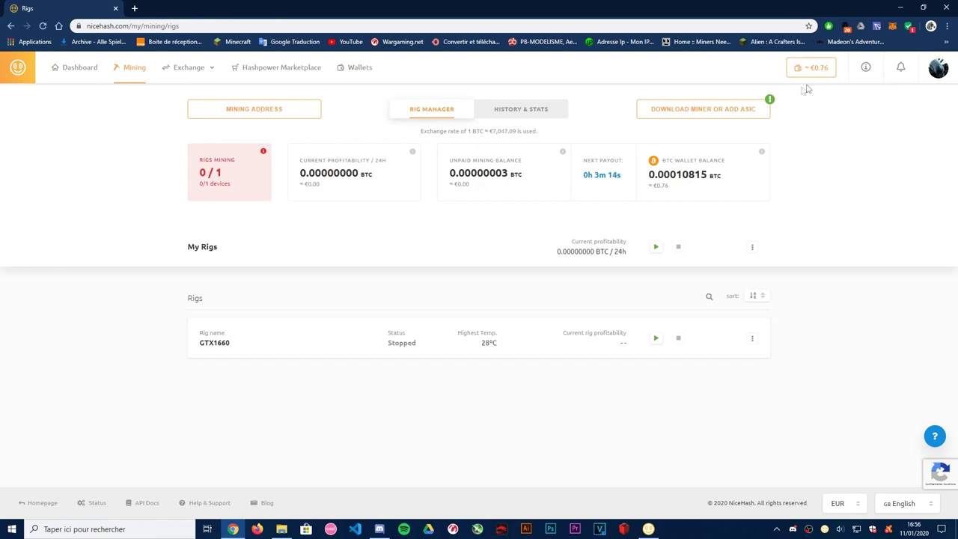
Step: Copy the mining wallet address, close its dialog and switch back to NiceHash Miner
{"action": "left_click", "coordinate": [203, 113]}
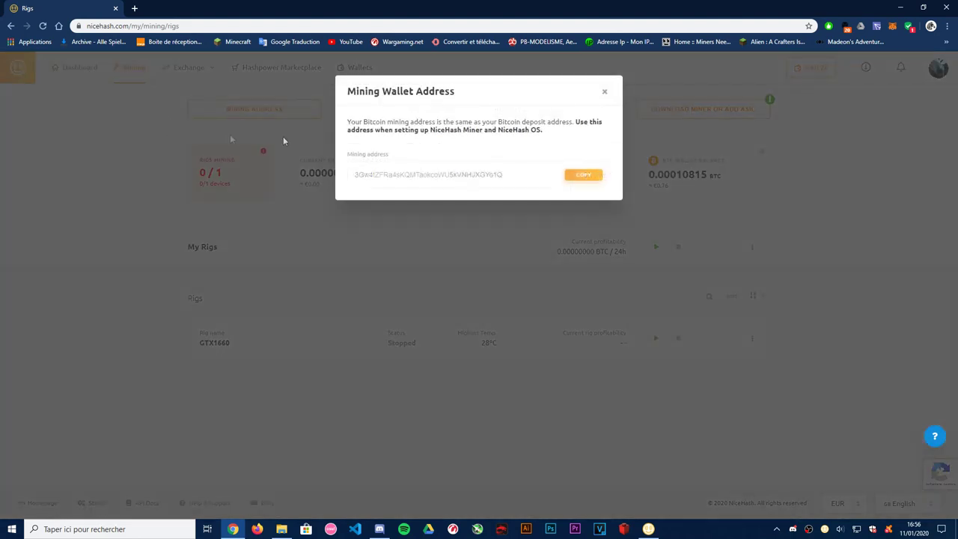
{"action": "left_click_drag", "start_coordinate": [499, 180], "coordinate": [351, 177]}
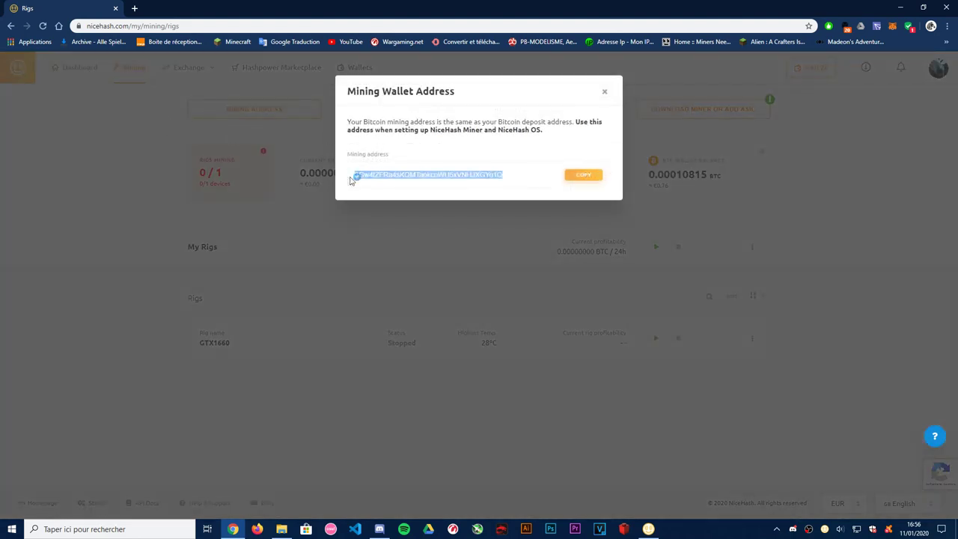
{"action": "left_click", "coordinate": [583, 175]}
{"action": "left_click", "coordinate": [604, 91]}
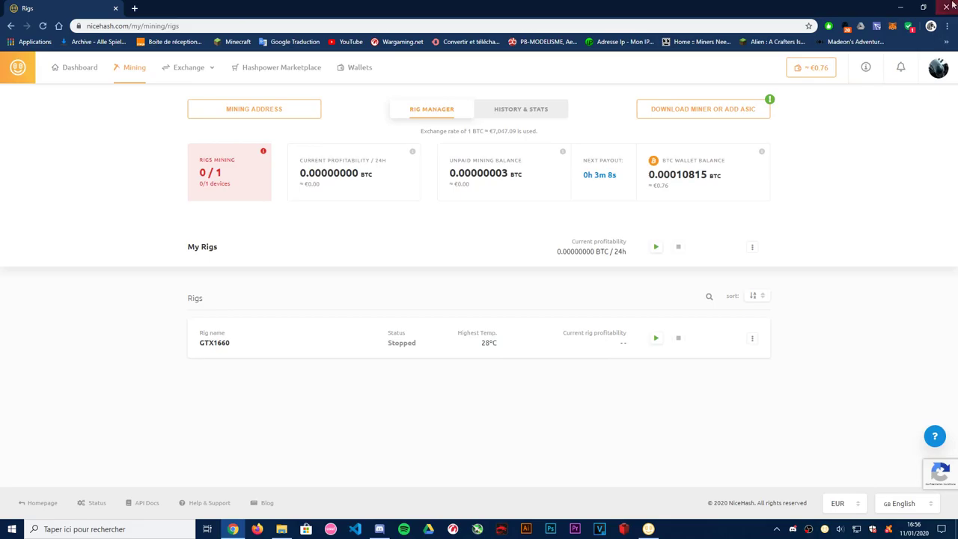
{"action": "left_click", "coordinate": [900, 7]}
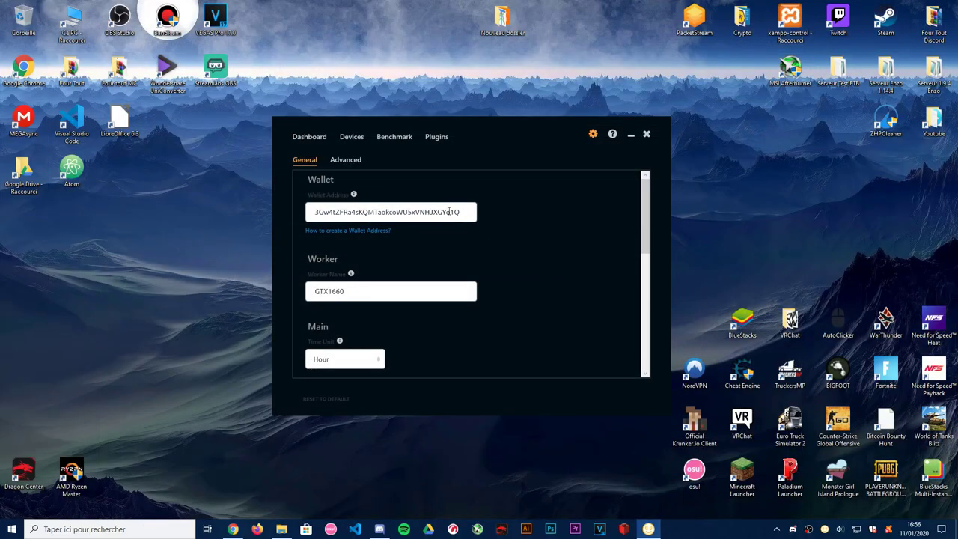
Step: Check the wallet address field, revisit the NiceHash Mining page in Chrome and switch back to NiceHash Miner
{"action": "left_click_drag", "start_coordinate": [460, 213], "coordinate": [328, 219]}
{"action": "left_click", "coordinate": [452, 214]}
{"action": "left_click", "coordinate": [232, 529]}
{"action": "left_click", "coordinate": [77, 69]}
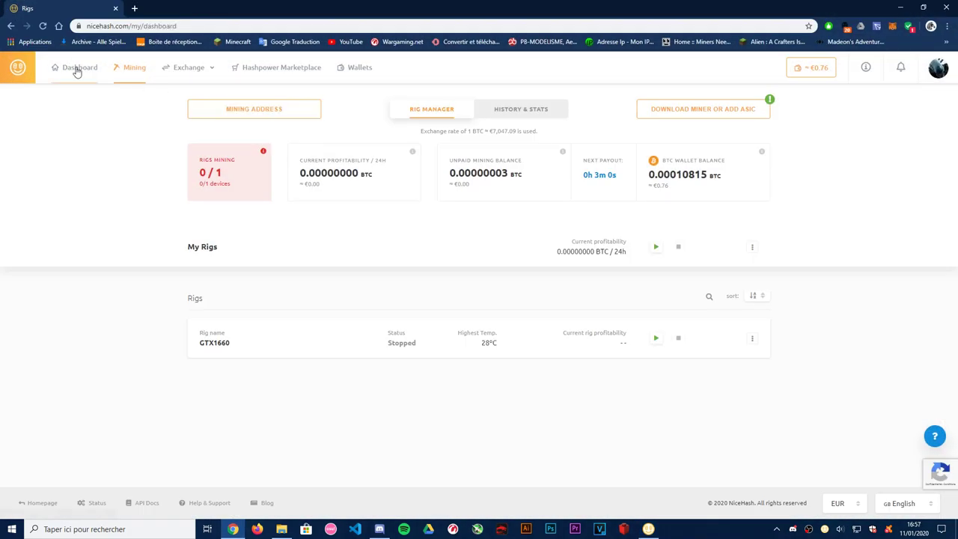
{"action": "left_click", "coordinate": [134, 67]}
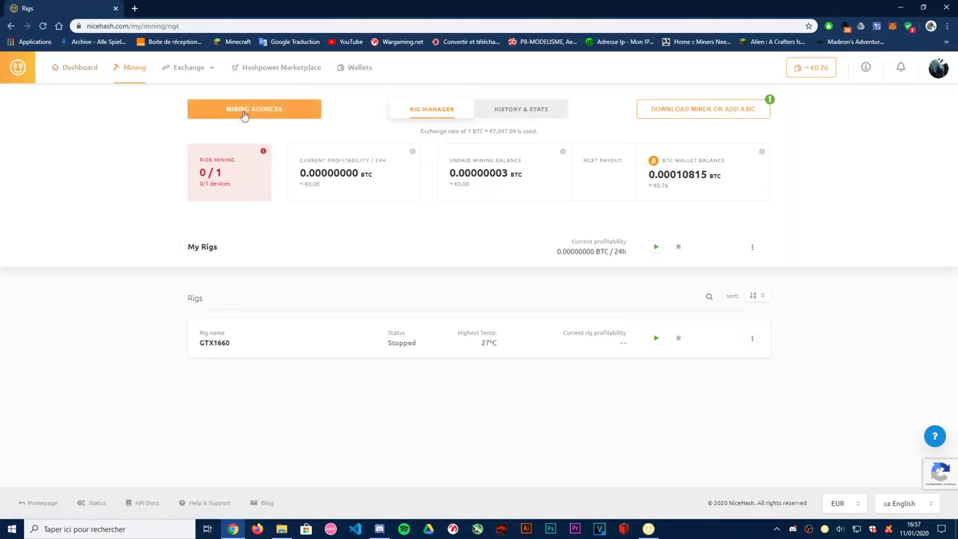
{"action": "left_click", "coordinate": [899, 8]}
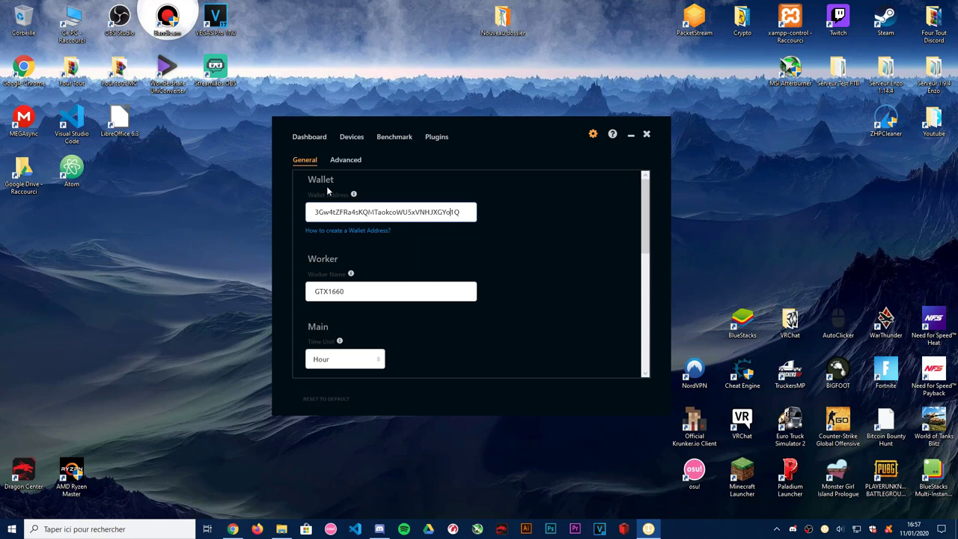
Step: Examine the Miscellaneous, Device Monitoring and Logging options in the Advanced settings, and open the Devices page
{"action": "left_click", "coordinate": [345, 159]}
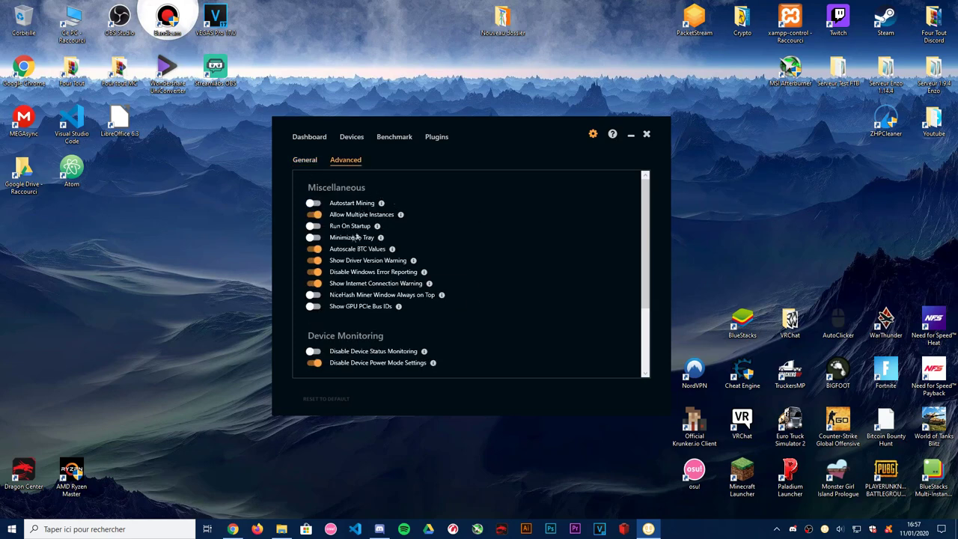
{"action": "scroll", "coordinate": [397, 277], "scroll_direction": "down", "scroll_amount": 2}
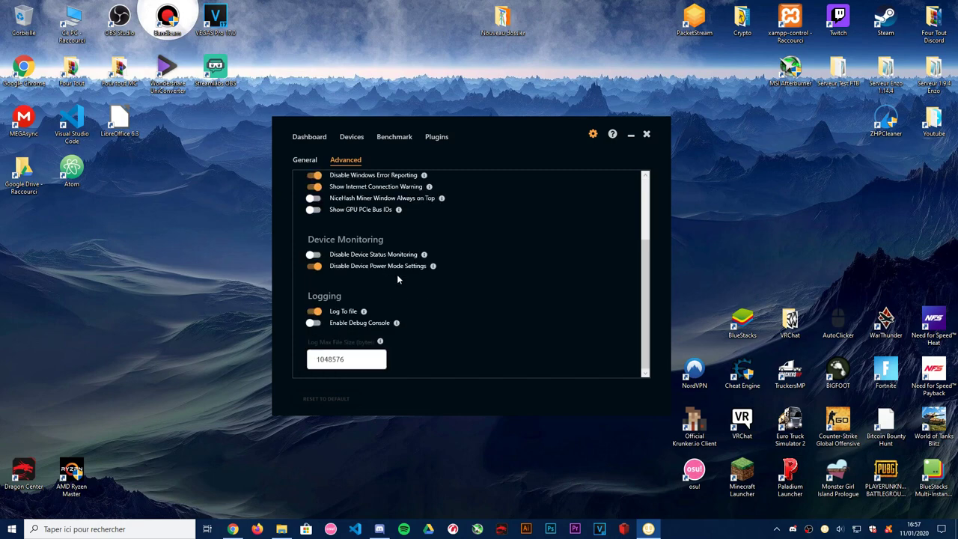
{"action": "scroll", "coordinate": [397, 276], "scroll_direction": "up", "scroll_amount": 2}
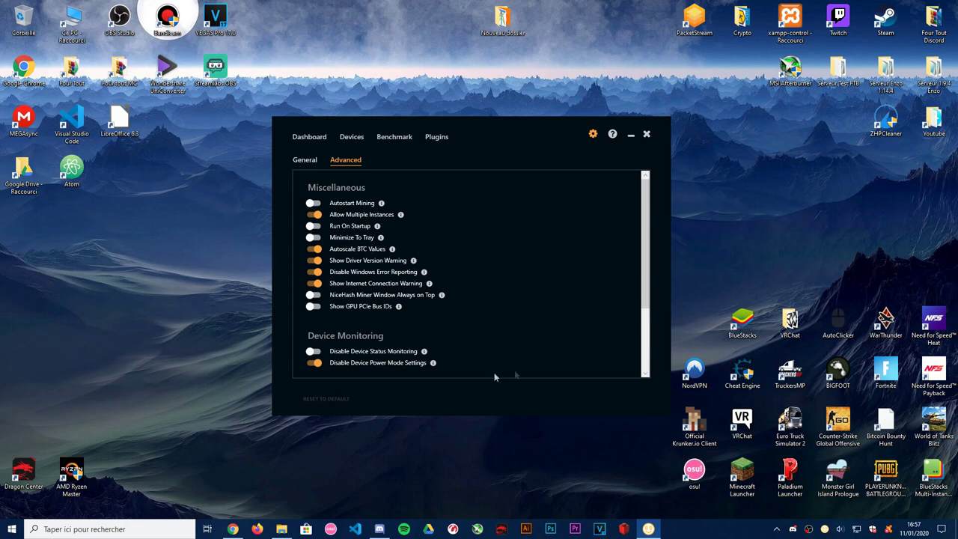
{"action": "left_click", "coordinate": [304, 160]}
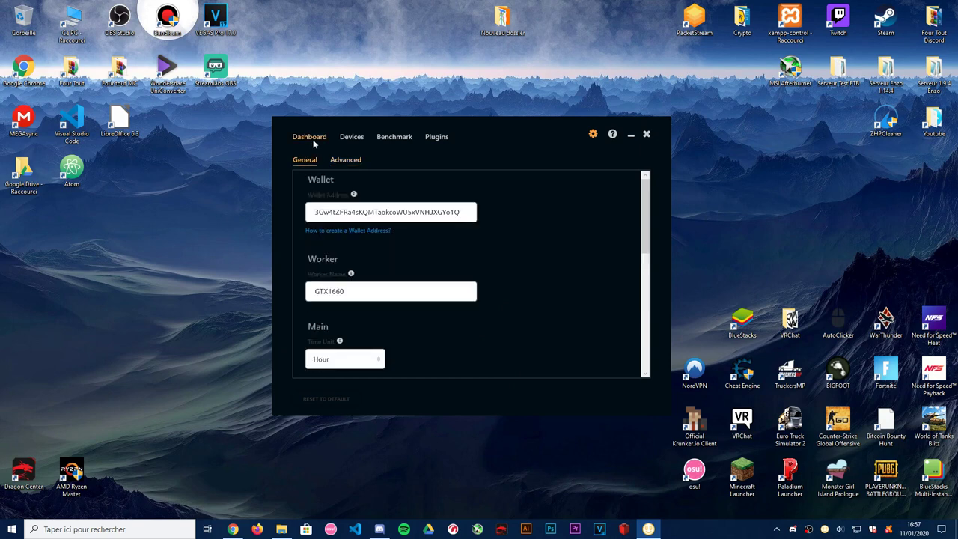
{"action": "left_click", "coordinate": [351, 137]}
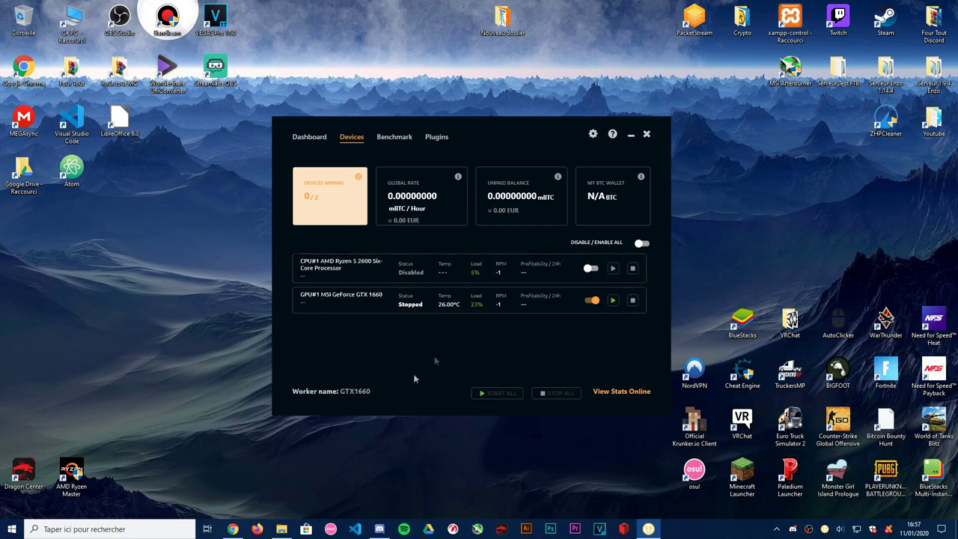
Step: Examine the full list of miner plugins on the Plugins page, including their versions and installation status
{"action": "left_click", "coordinate": [431, 137]}
{"action": "scroll", "coordinate": [649, 174], "scroll_direction": "down", "scroll_amount": 10}
{"action": "scroll", "coordinate": [609, 199], "scroll_direction": "up", "scroll_amount": 5}
{"action": "scroll", "coordinate": [603, 207], "scroll_direction": "up", "scroll_amount": 3}
{"action": "scroll", "coordinate": [592, 373], "scroll_direction": "down", "scroll_amount": 10}
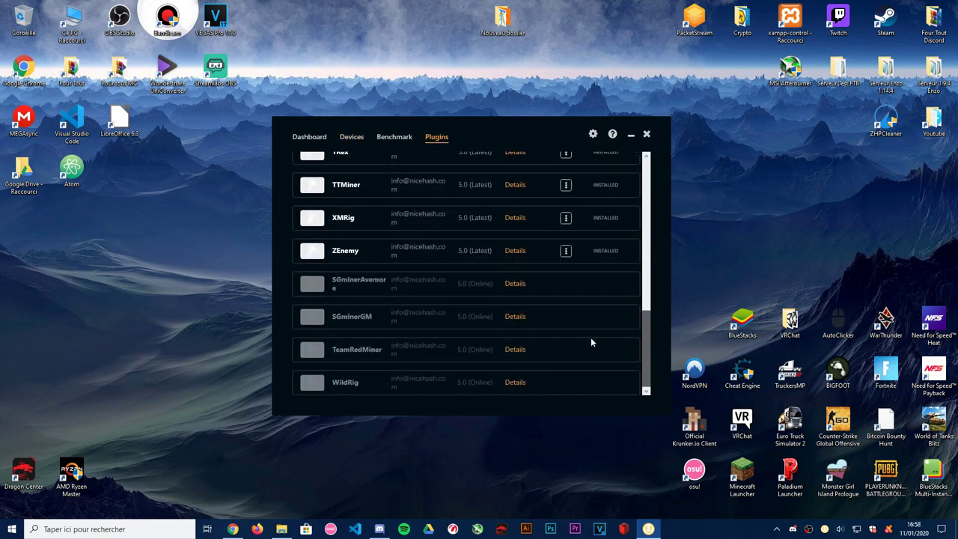
{"action": "scroll", "coordinate": [591, 299], "scroll_direction": "up", "scroll_amount": 10}
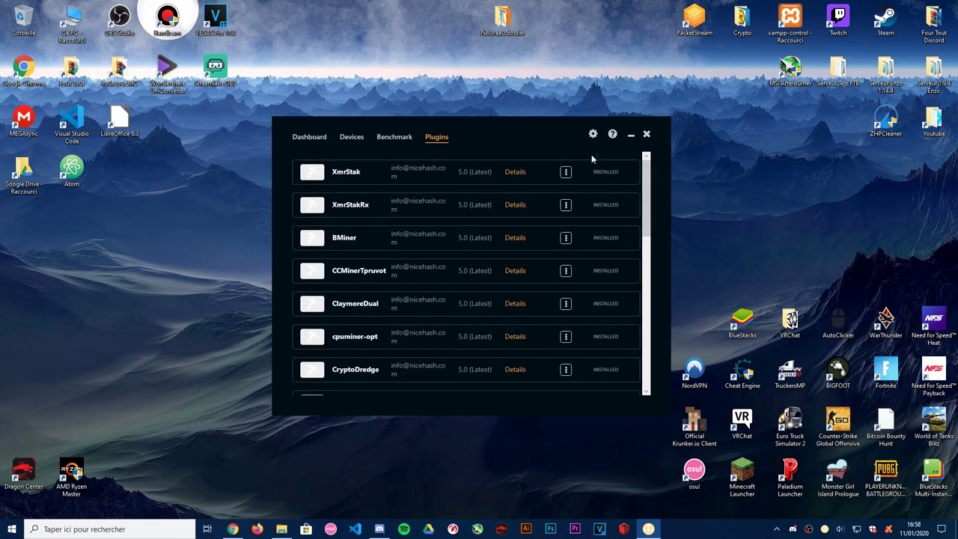
{"action": "scroll", "coordinate": [476, 331], "scroll_direction": "down", "scroll_amount": 3}
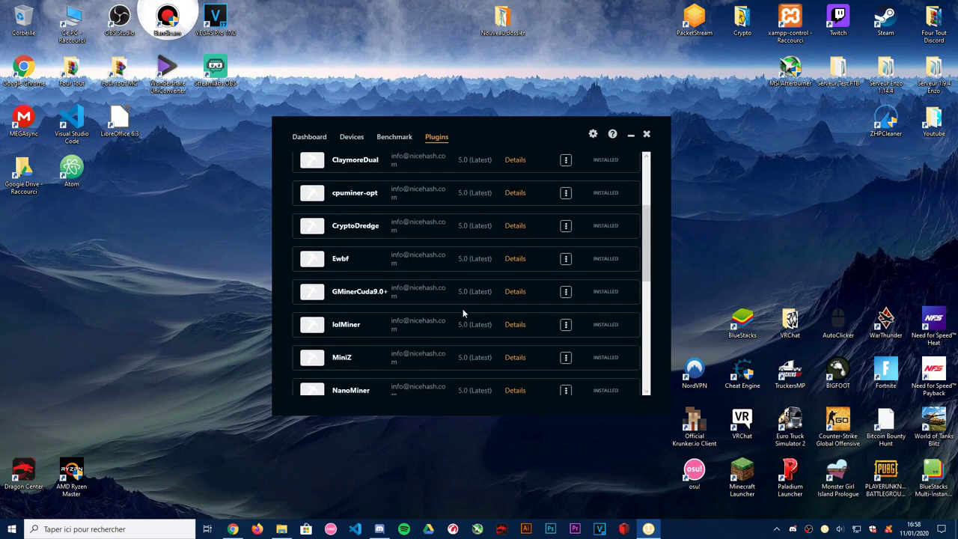
{"action": "scroll", "coordinate": [464, 299], "scroll_direction": "up", "scroll_amount": 3}
{"action": "scroll", "coordinate": [482, 262], "scroll_direction": "down", "scroll_amount": 3}
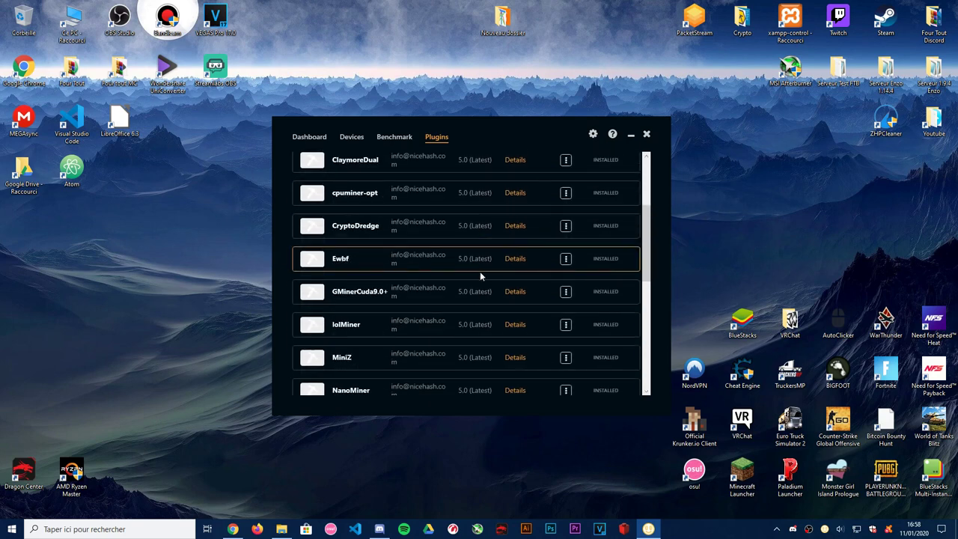
{"action": "scroll", "coordinate": [471, 273], "scroll_direction": "down", "scroll_amount": 2}
{"action": "scroll", "coordinate": [458, 278], "scroll_direction": "down", "scroll_amount": 3}
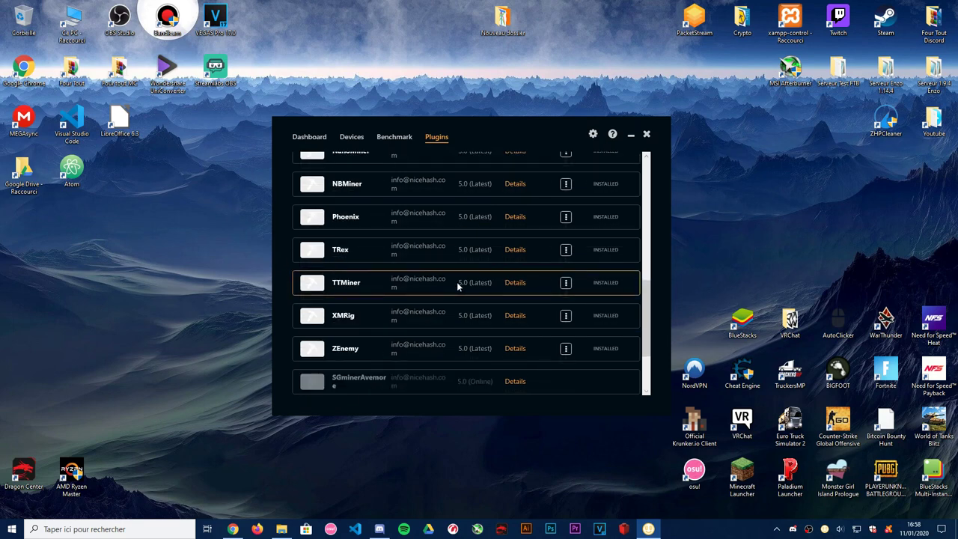
{"action": "scroll", "coordinate": [537, 234], "scroll_direction": "up", "scroll_amount": 5}
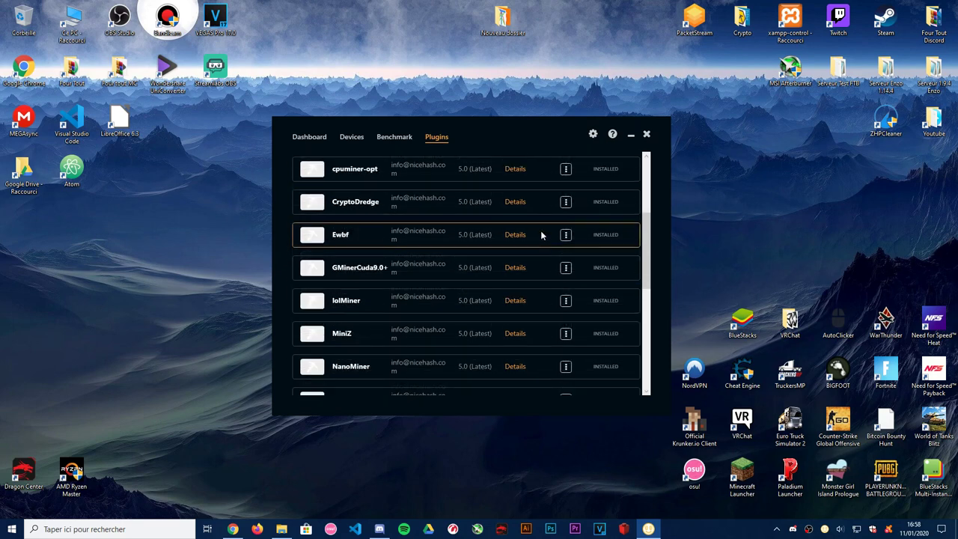
{"action": "scroll", "coordinate": [540, 234], "scroll_direction": "up", "scroll_amount": 4}
Step: Set the benchmark type to Precise (will take longer) on the Benchmark page
{"action": "left_click", "coordinate": [400, 136]}
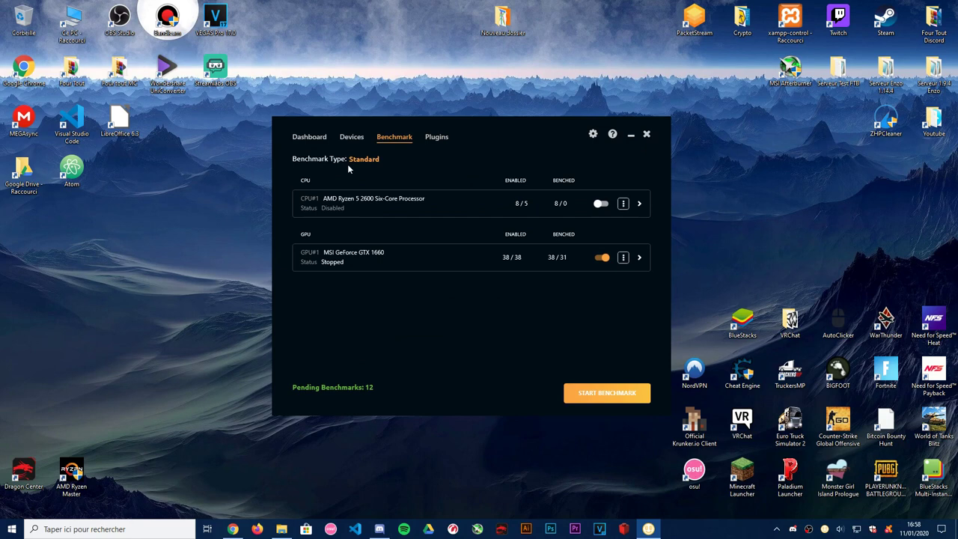
{"action": "left_click", "coordinate": [360, 159]}
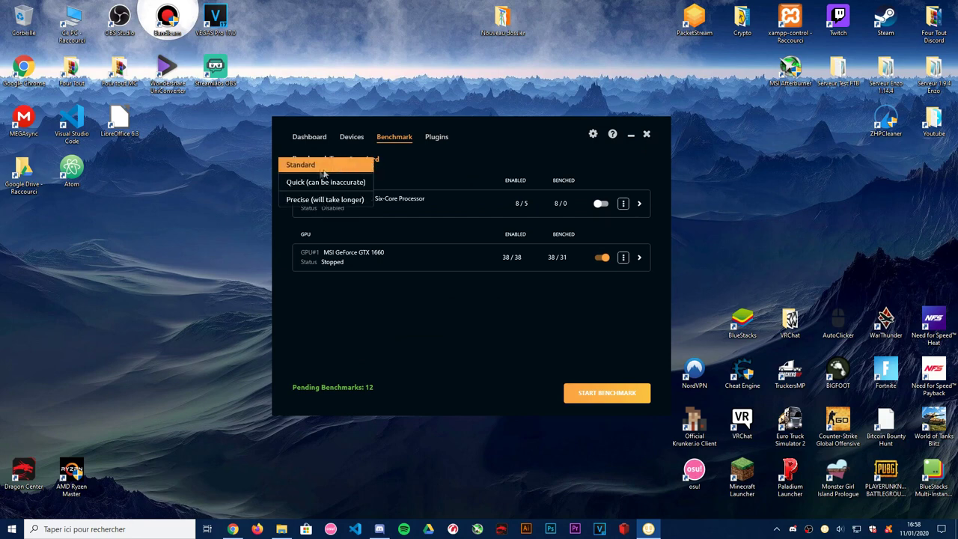
{"action": "left_click", "coordinate": [296, 200]}
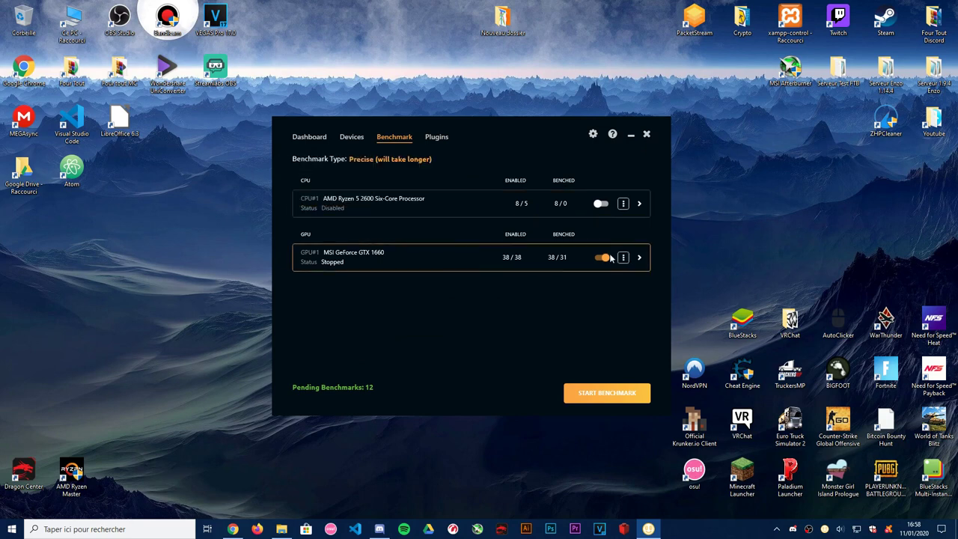
Step: Expand the algorithm list of the MSI GeForce GTX 1660 and switch all its algorithms off and back on
{"action": "left_click", "coordinate": [639, 257]}
{"action": "scroll", "coordinate": [586, 278], "scroll_direction": "down", "scroll_amount": 3}
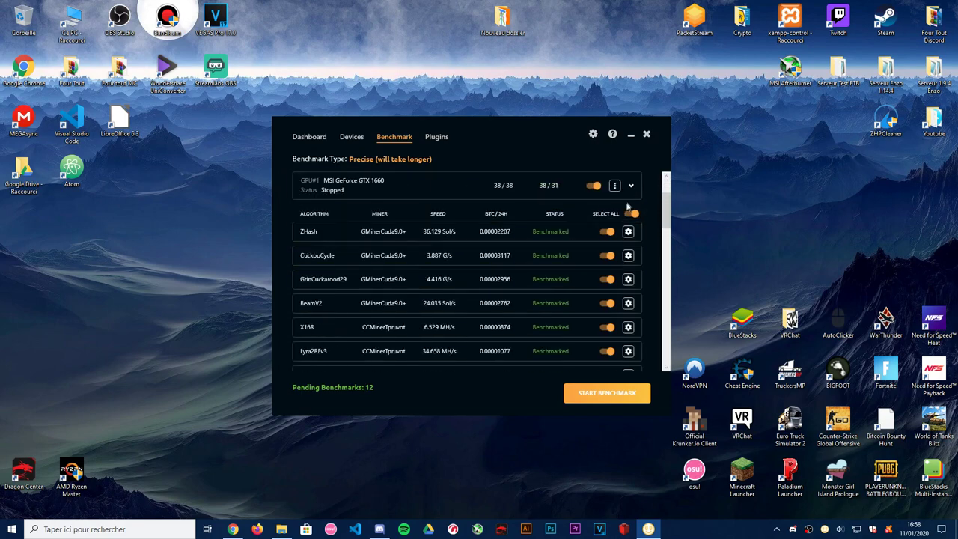
{"action": "left_click", "coordinate": [625, 215]}
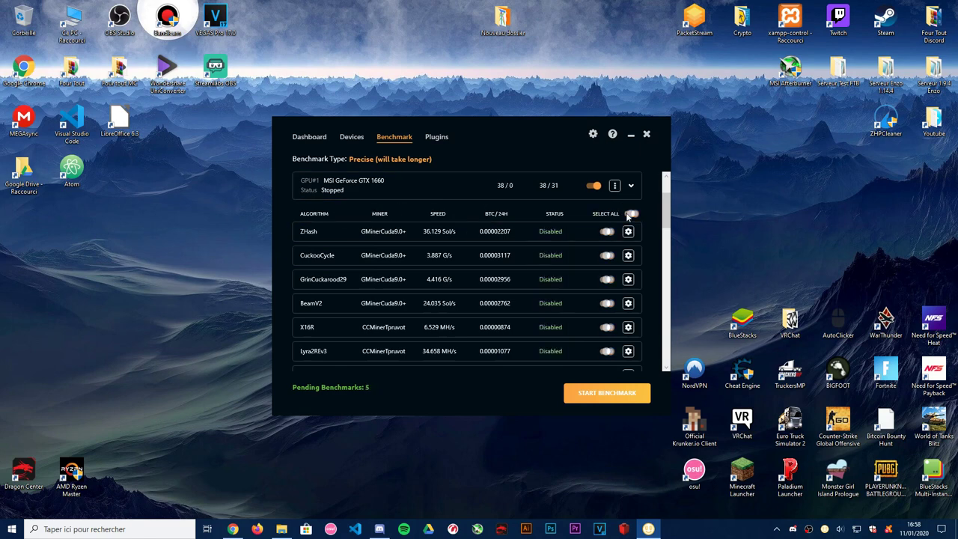
{"action": "left_click", "coordinate": [627, 215]}
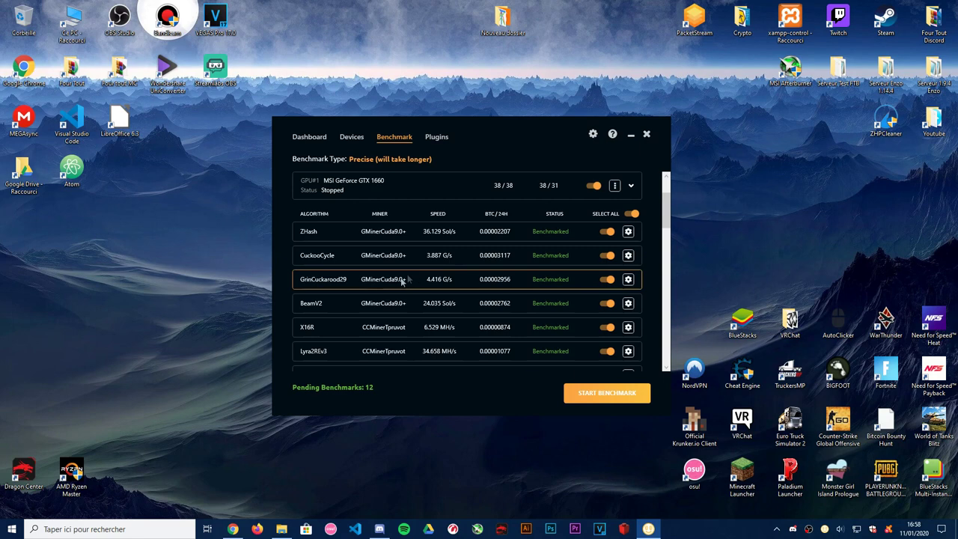
Step: Examine the GTX 1660's algorithms with their miners, speeds, BTC / 24h earnings and benchmark status
{"action": "scroll", "coordinate": [376, 287], "scroll_direction": "down", "scroll_amount": 7}
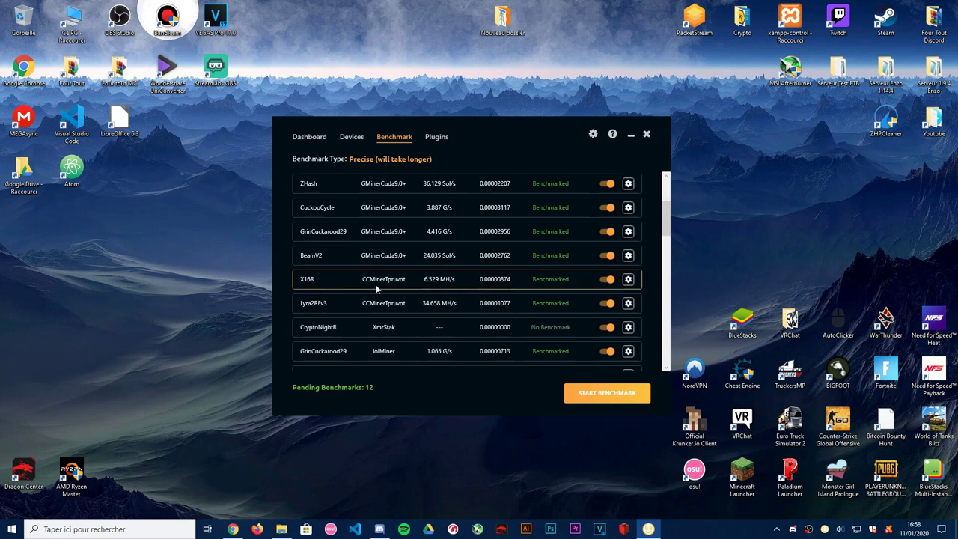
{"action": "scroll", "coordinate": [376, 285], "scroll_direction": "down", "scroll_amount": 6}
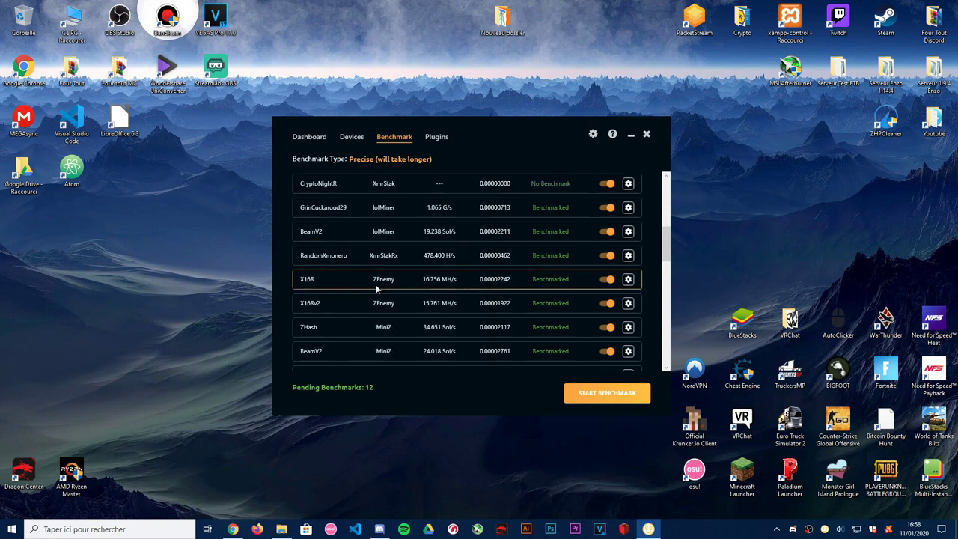
{"action": "scroll", "coordinate": [376, 285], "scroll_direction": "down", "scroll_amount": 9}
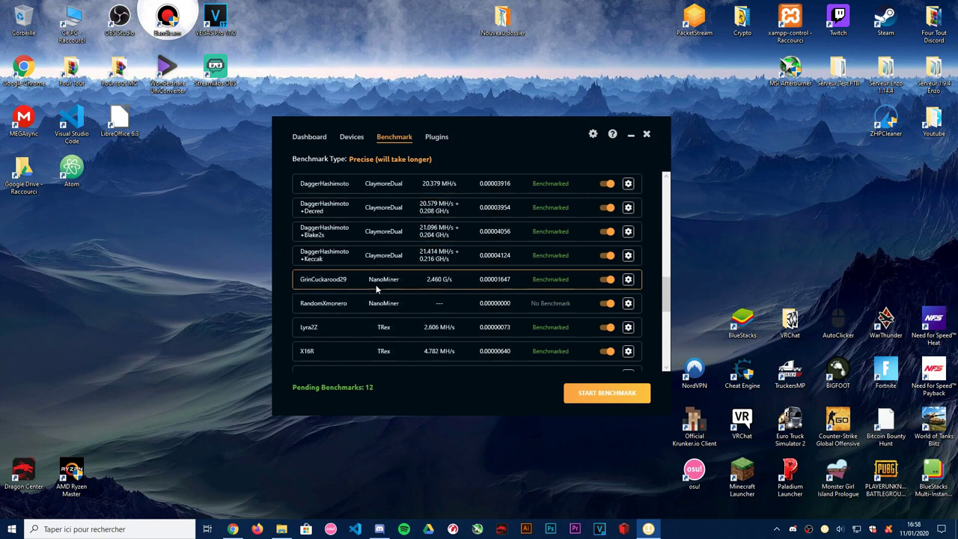
{"action": "scroll", "coordinate": [372, 285], "scroll_direction": "down", "scroll_amount": 8}
{"action": "scroll", "coordinate": [370, 283], "scroll_direction": "up", "scroll_amount": 2}
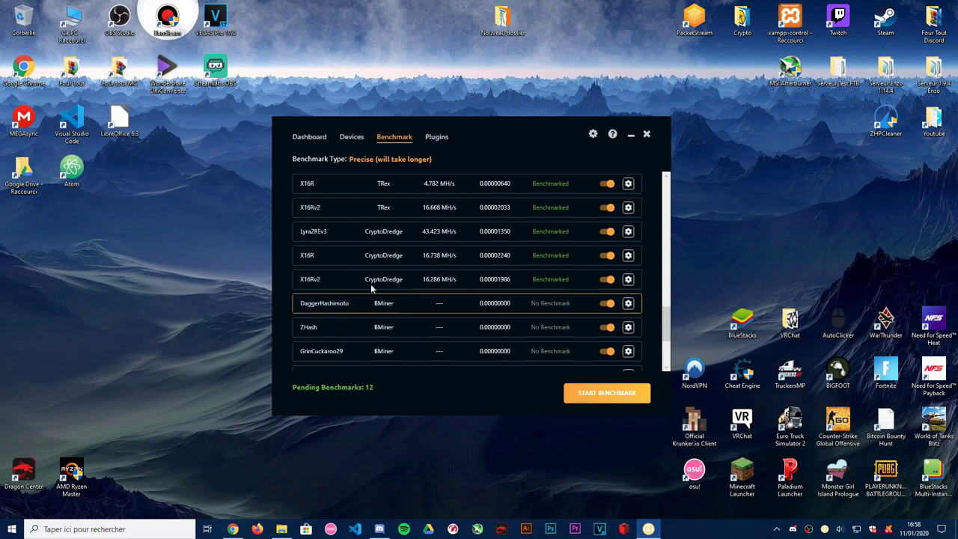
{"action": "scroll", "coordinate": [370, 282], "scroll_direction": "up", "scroll_amount": 10}
{"action": "scroll", "coordinate": [368, 281], "scroll_direction": "up", "scroll_amount": 3}
{"action": "scroll", "coordinate": [368, 281], "scroll_direction": "down", "scroll_amount": 11}
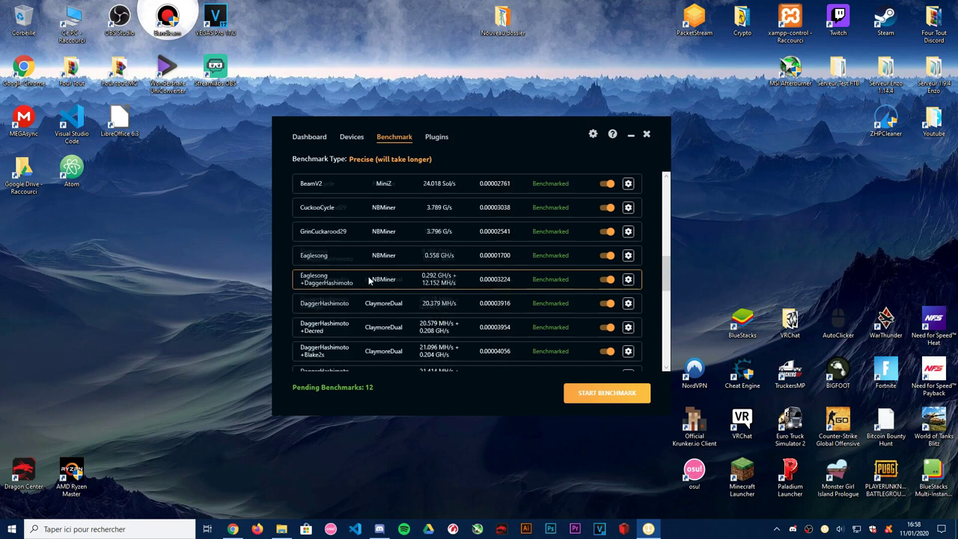
{"action": "scroll", "coordinate": [369, 280], "scroll_direction": "up", "scroll_amount": 1}
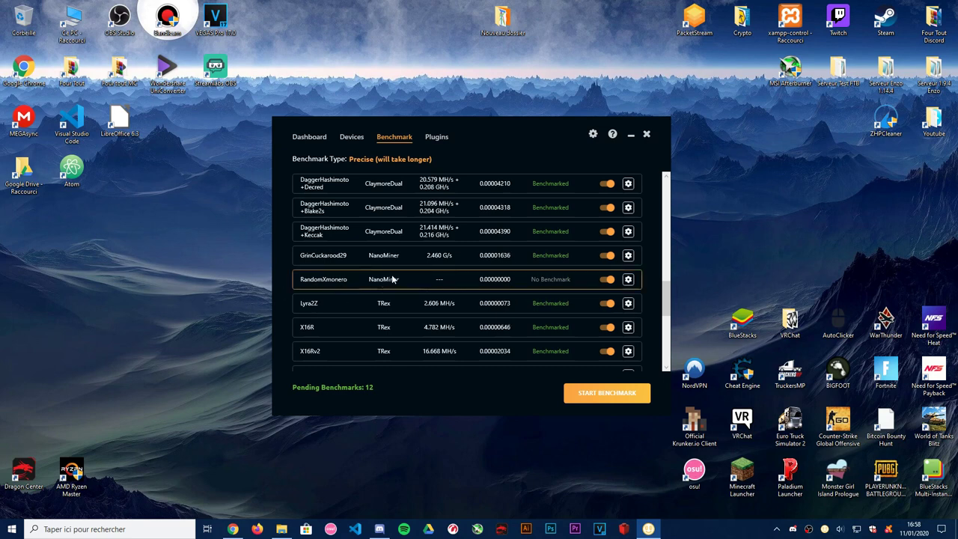
{"action": "scroll", "coordinate": [391, 276], "scroll_direction": "up", "scroll_amount": 8}
{"action": "scroll", "coordinate": [393, 264], "scroll_direction": "up", "scroll_amount": 6}
{"action": "scroll", "coordinate": [393, 262], "scroll_direction": "down", "scroll_amount": 16}
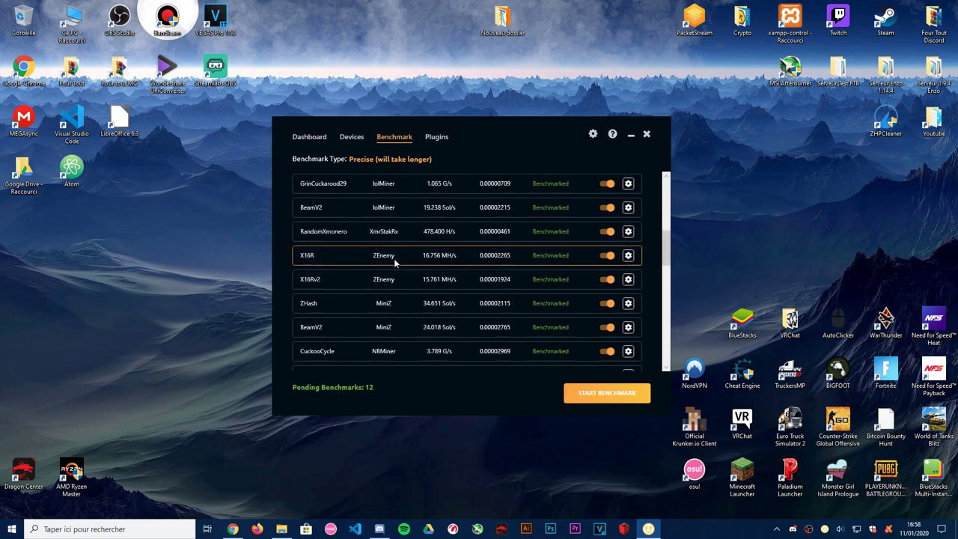
{"action": "scroll", "coordinate": [396, 265], "scroll_direction": "down", "scroll_amount": 12}
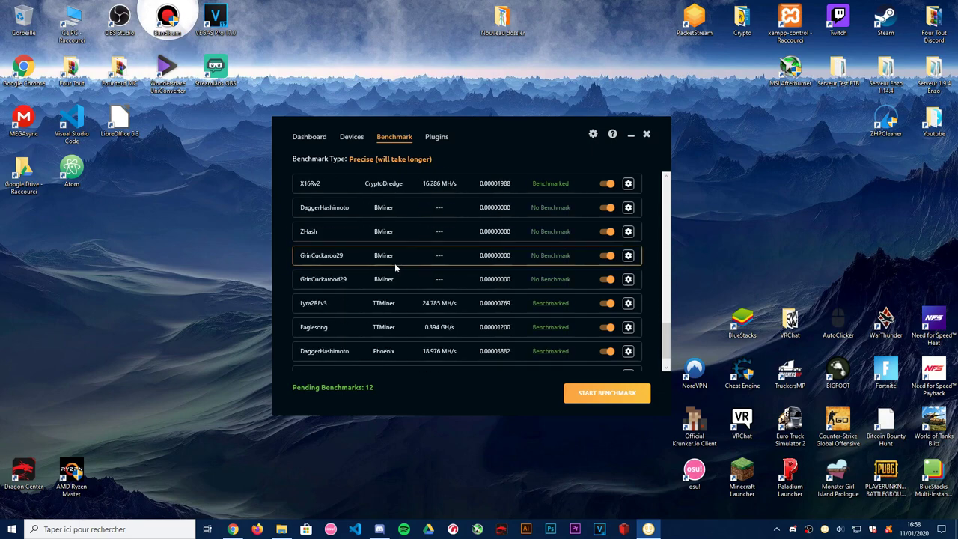
{"action": "scroll", "coordinate": [393, 264], "scroll_direction": "down", "scroll_amount": 1}
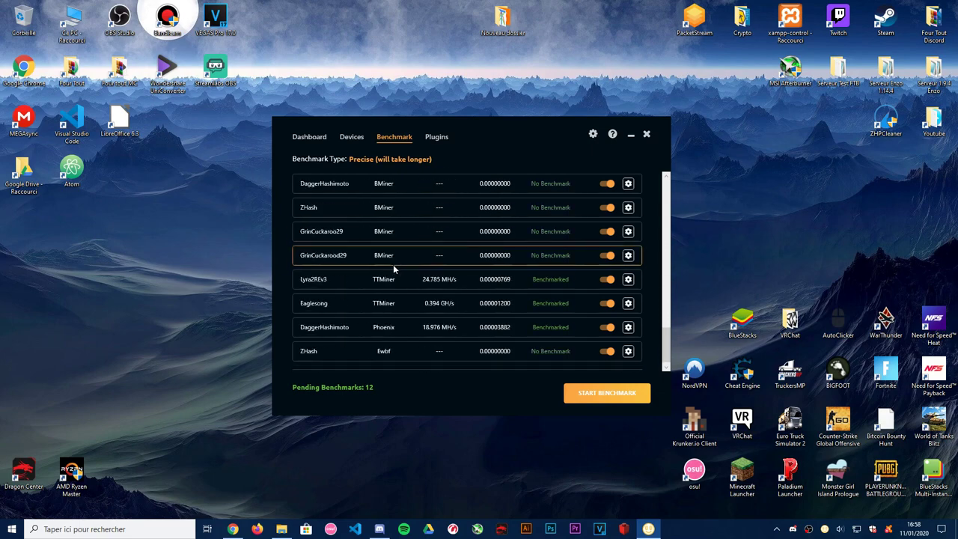
{"action": "scroll", "coordinate": [395, 262], "scroll_direction": "up", "scroll_amount": 13}
{"action": "scroll", "coordinate": [410, 279], "scroll_direction": "up", "scroll_amount": 12}
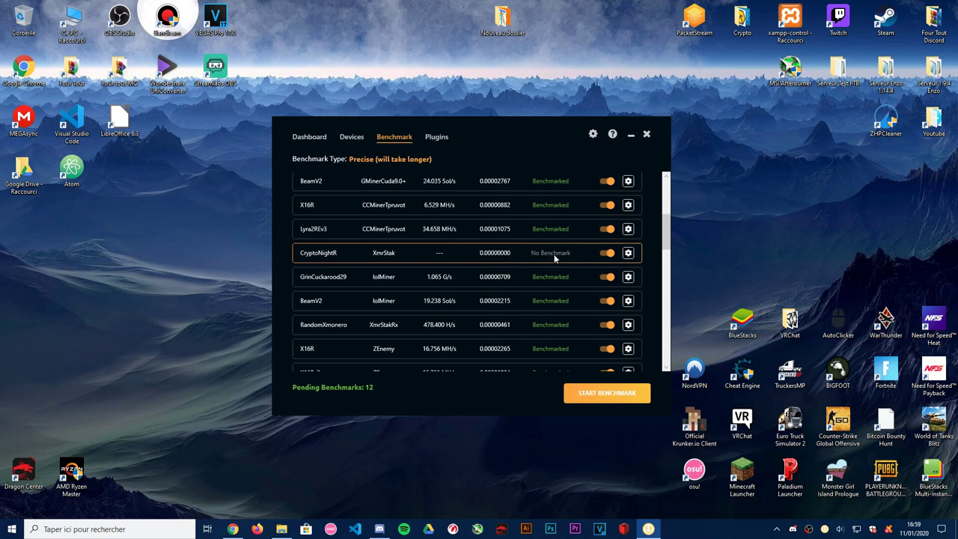
{"action": "scroll", "coordinate": [294, 238], "scroll_direction": "up", "scroll_amount": 2}
{"action": "scroll", "coordinate": [347, 256], "scroll_direction": "up", "scroll_amount": 1}
{"action": "scroll", "coordinate": [347, 256], "scroll_direction": "up", "scroll_amount": 5}
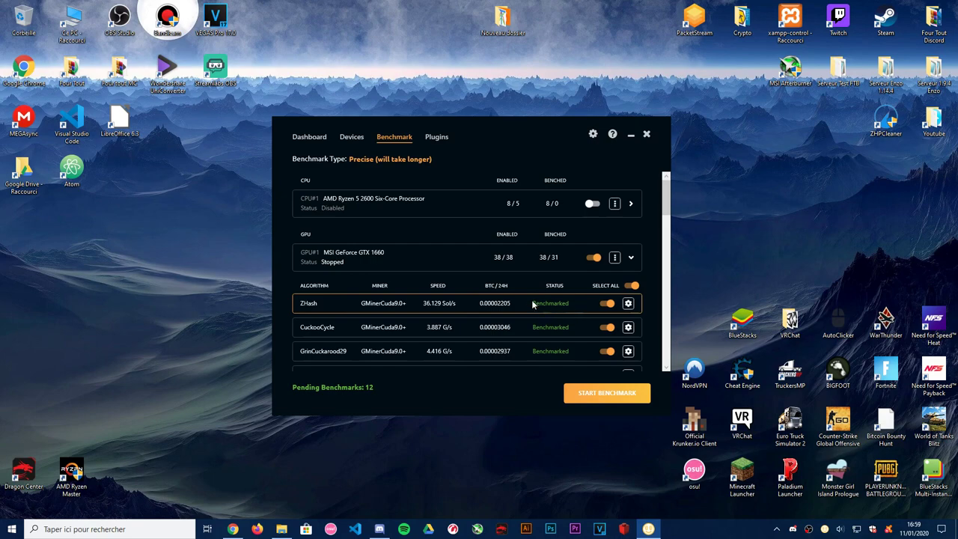
{"action": "scroll", "coordinate": [529, 299], "scroll_direction": "down", "scroll_amount": 2}
{"action": "scroll", "coordinate": [529, 302], "scroll_direction": "up", "scroll_amount": 2}
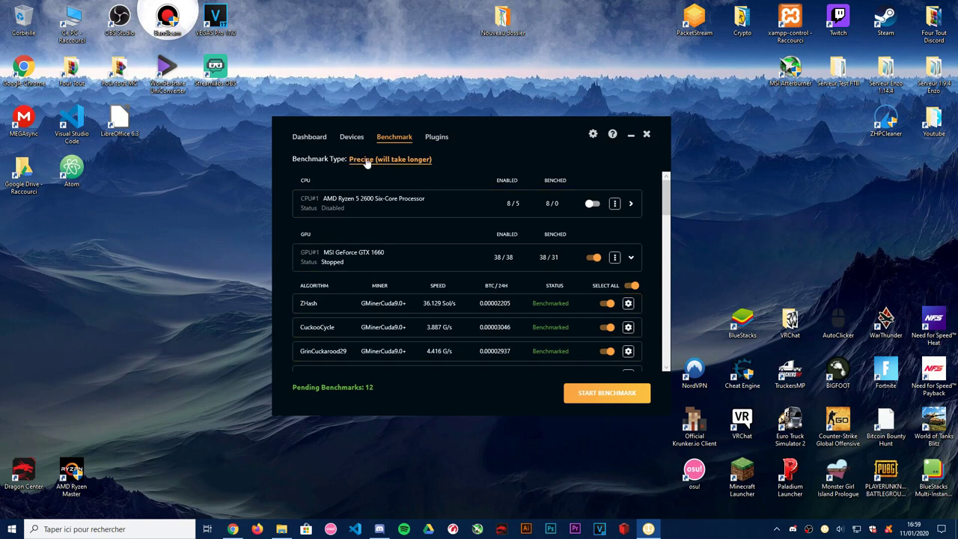
Step: Review the benchmark type choices, keeping Precise (will take longer)
{"action": "left_click", "coordinate": [404, 160]}
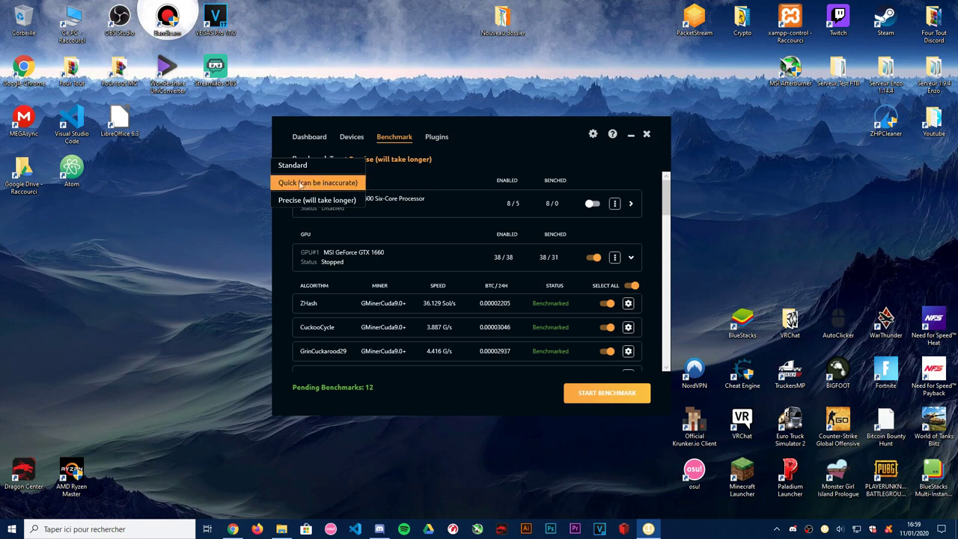
{"action": "left_click", "coordinate": [318, 200]}
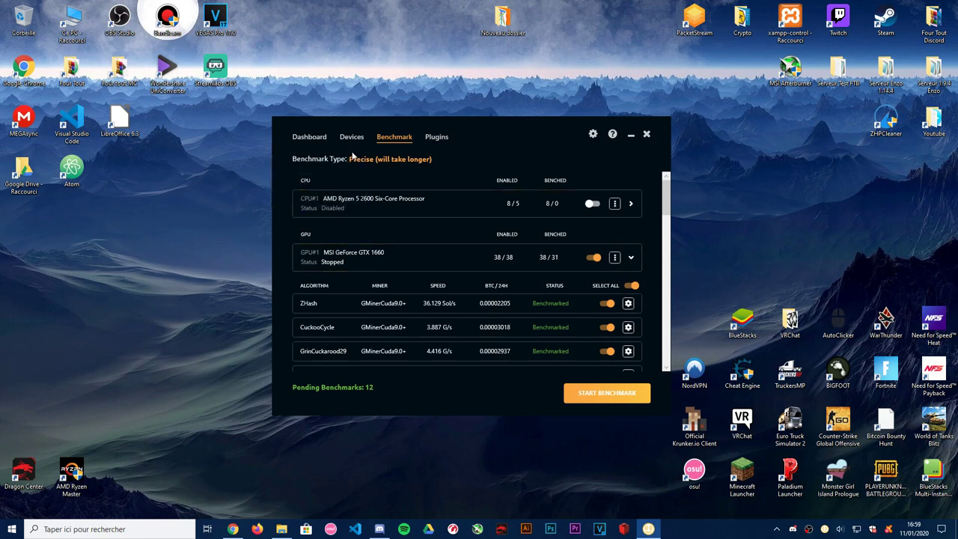
Step: Revisit the Plugins and Benchmark pages and open the Devices page to view the CPU and GPU status
{"action": "left_click", "coordinate": [435, 138]}
{"action": "left_click", "coordinate": [396, 138]}
{"action": "left_click", "coordinate": [348, 137]}
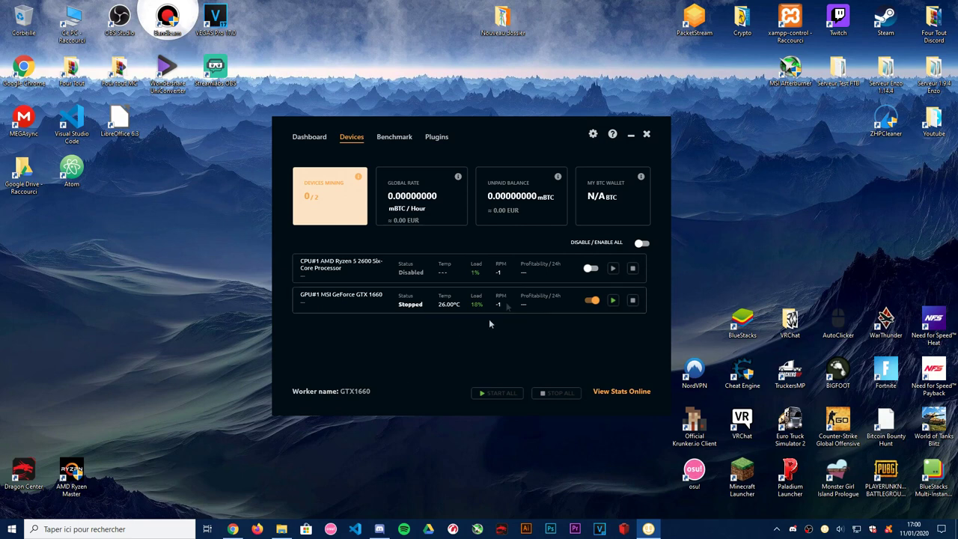
Step: Try to start mining from the dashboard and stop the benchmarking it launches
{"action": "left_click", "coordinate": [309, 136]}
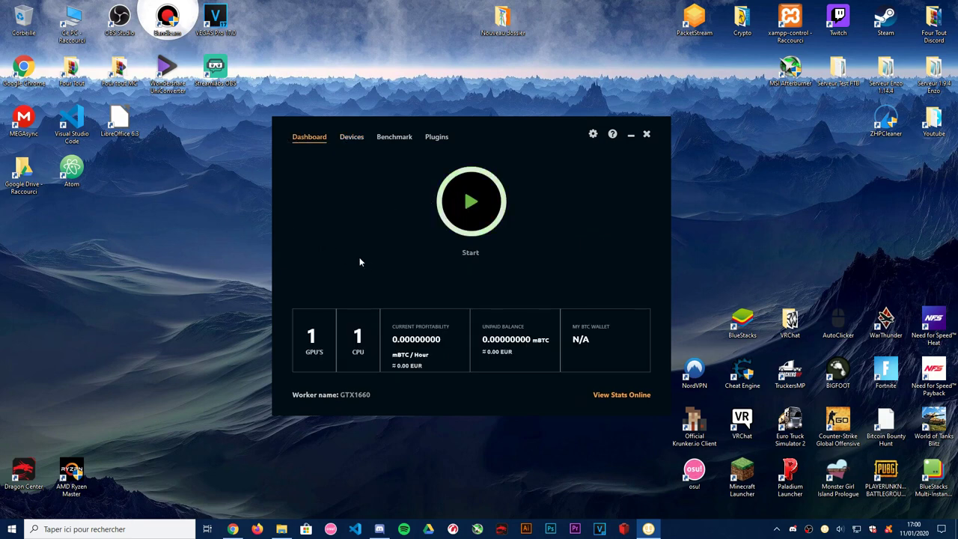
{"action": "left_click", "coordinate": [463, 224]}
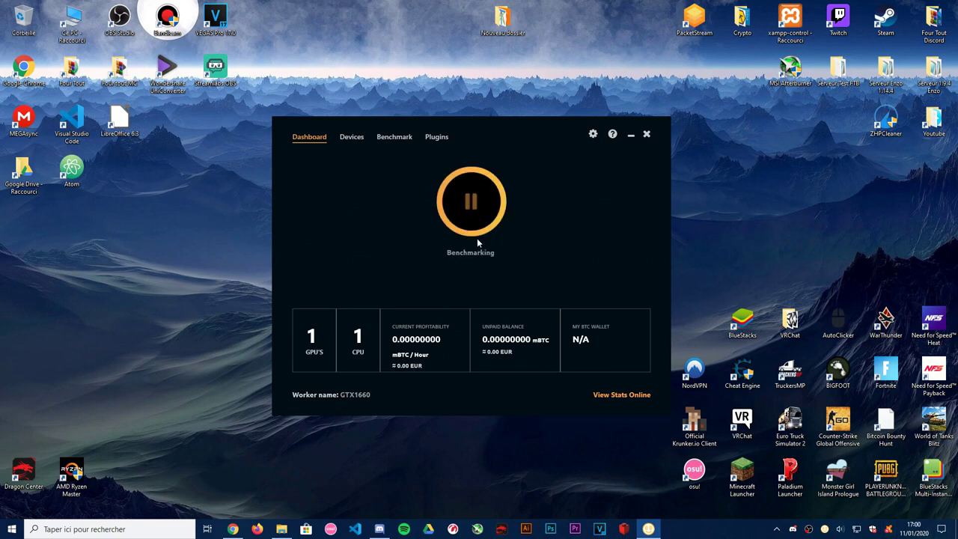
{"action": "left_click", "coordinate": [475, 234]}
Step: Disable all algorithms of the MSI GeForce GTX 1660 on the Benchmark page
{"action": "left_click", "coordinate": [395, 136]}
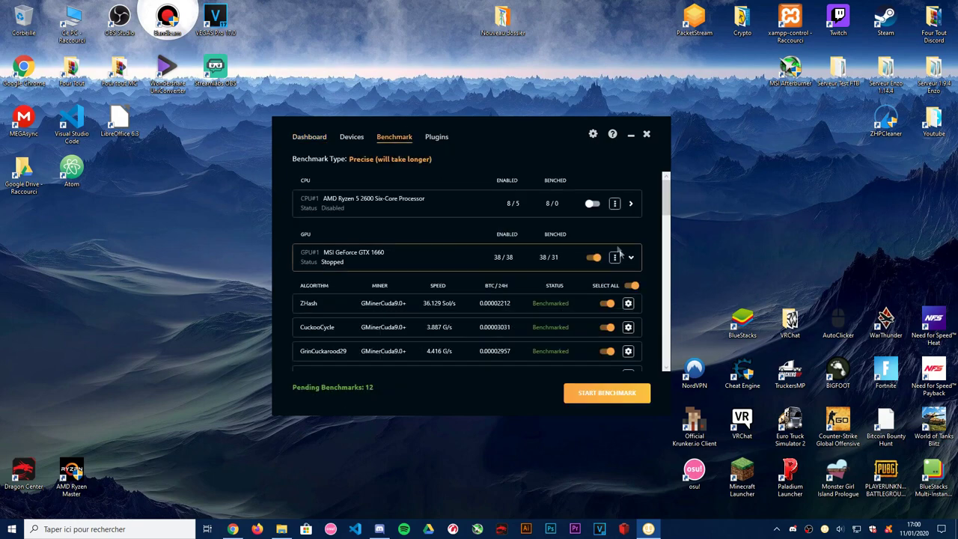
{"action": "scroll", "coordinate": [616, 246], "scroll_direction": "down", "scroll_amount": 1}
{"action": "left_click", "coordinate": [630, 261]}
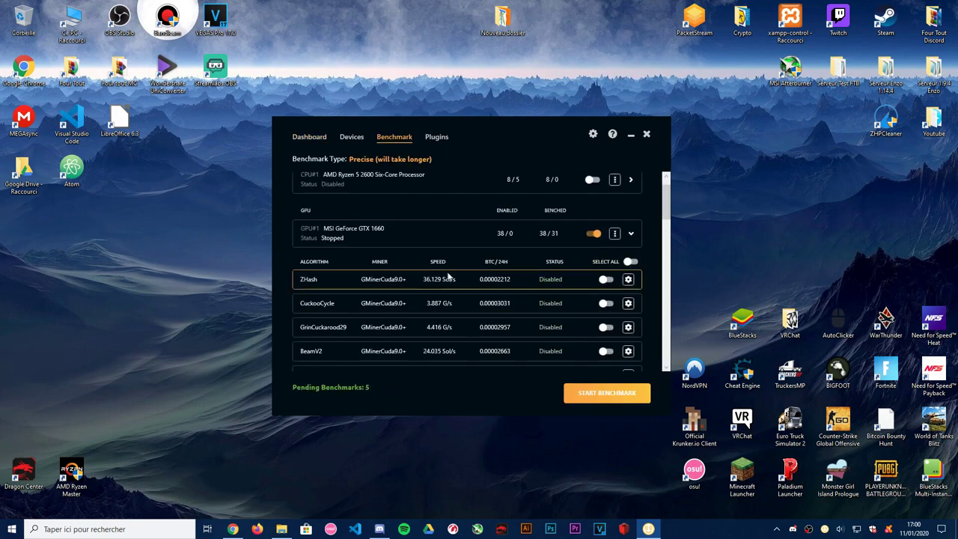
Step: Enable only the X16Rv2 algorithm of the CryptoDredge miner for the GTX 1660
{"action": "scroll", "coordinate": [449, 278], "scroll_direction": "down", "scroll_amount": 9}
{"action": "scroll", "coordinate": [329, 304], "scroll_direction": "down", "scroll_amount": 3}
{"action": "scroll", "coordinate": [330, 274], "scroll_direction": "down", "scroll_amount": 4}
{"action": "scroll", "coordinate": [333, 281], "scroll_direction": "down", "scroll_amount": 9}
{"action": "scroll", "coordinate": [334, 287], "scroll_direction": "down", "scroll_amount": 8}
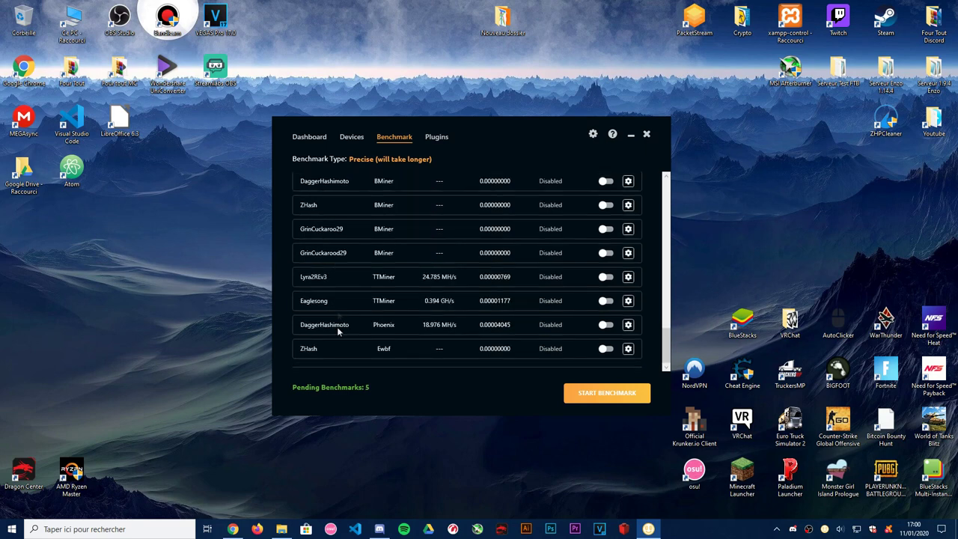
{"action": "scroll", "coordinate": [523, 273], "scroll_direction": "up", "scroll_amount": 3}
{"action": "left_click", "coordinate": [605, 228]}
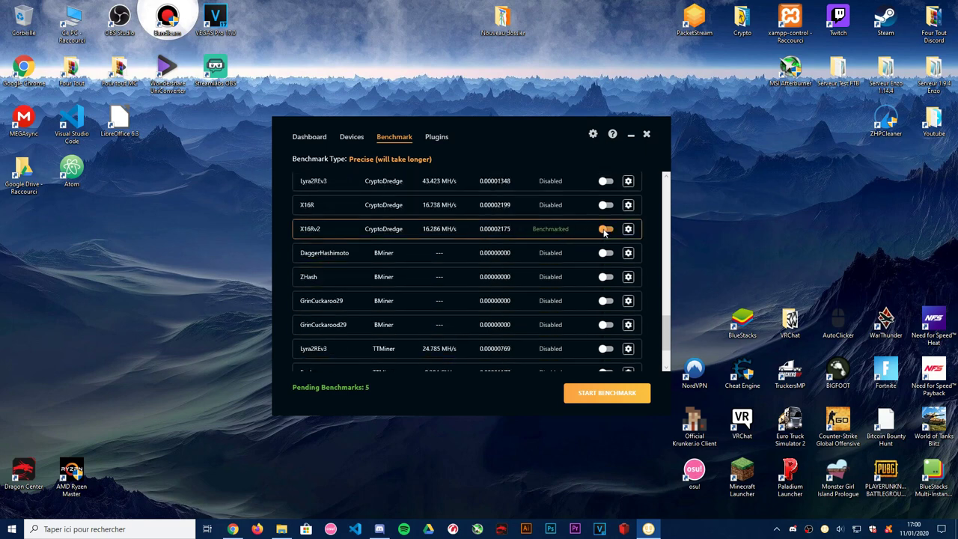
Step: Start mining from the dashboard and arrange the CryptoDredge console and the miner window side by side
{"action": "left_click", "coordinate": [314, 137]}
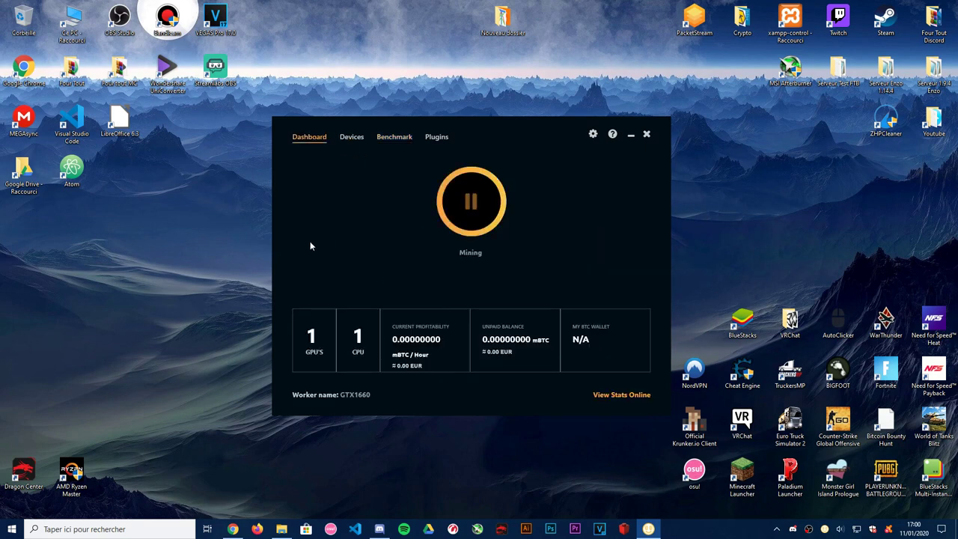
{"action": "left_click_drag", "start_coordinate": [223, 54], "coordinate": [956, 75]}
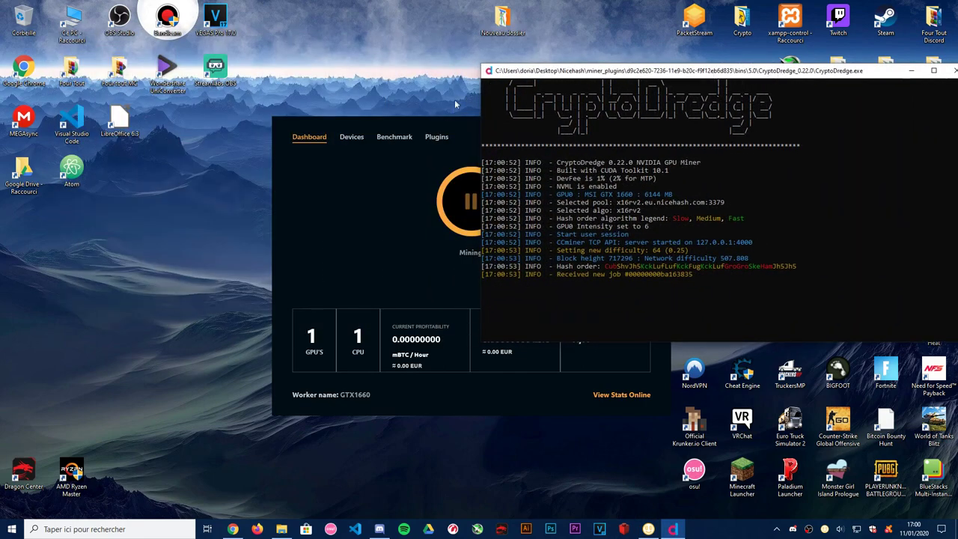
{"action": "left_click_drag", "start_coordinate": [443, 119], "coordinate": [229, 65]}
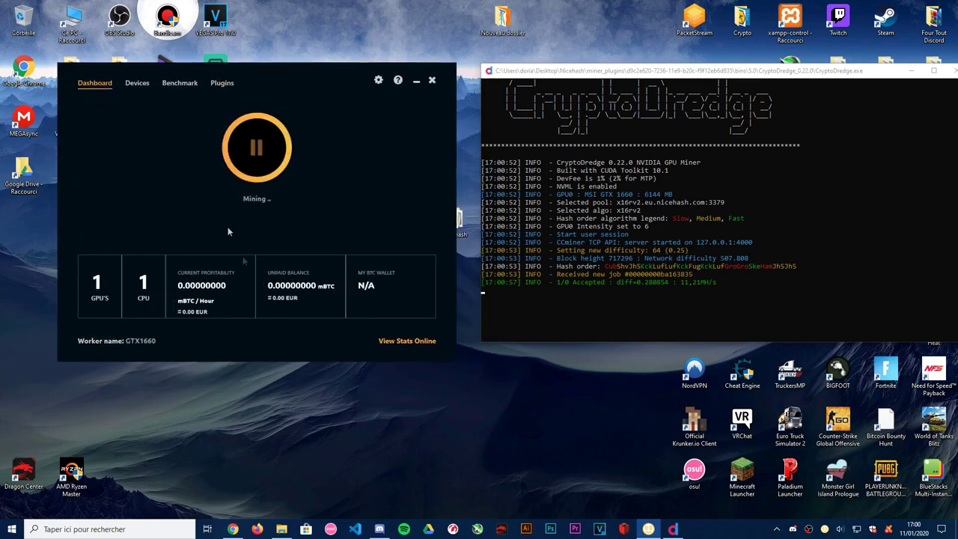
Step: View the online mining stats and the rig manager in Chrome, closing the old Rigs page and minimizing the browser
{"action": "left_click", "coordinate": [408, 342]}
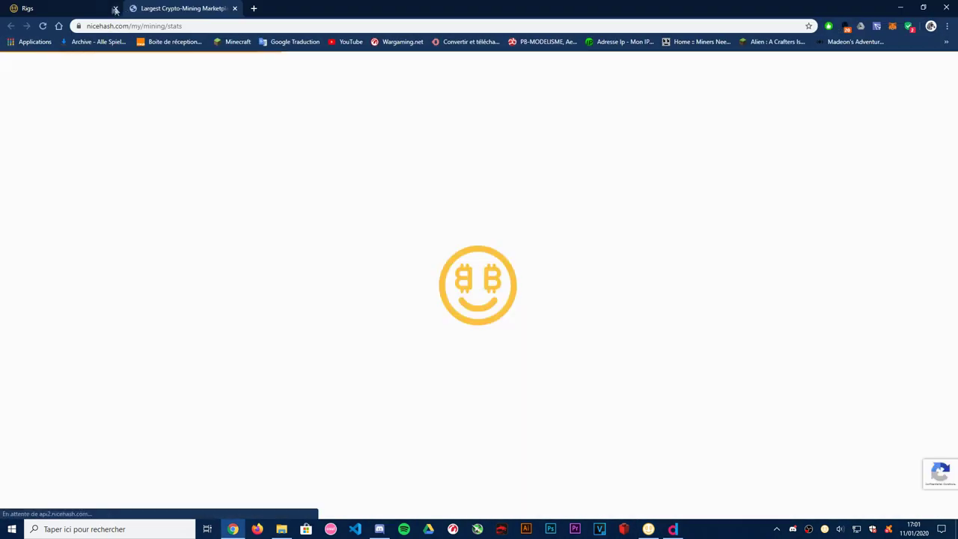
{"action": "left_click", "coordinate": [115, 8]}
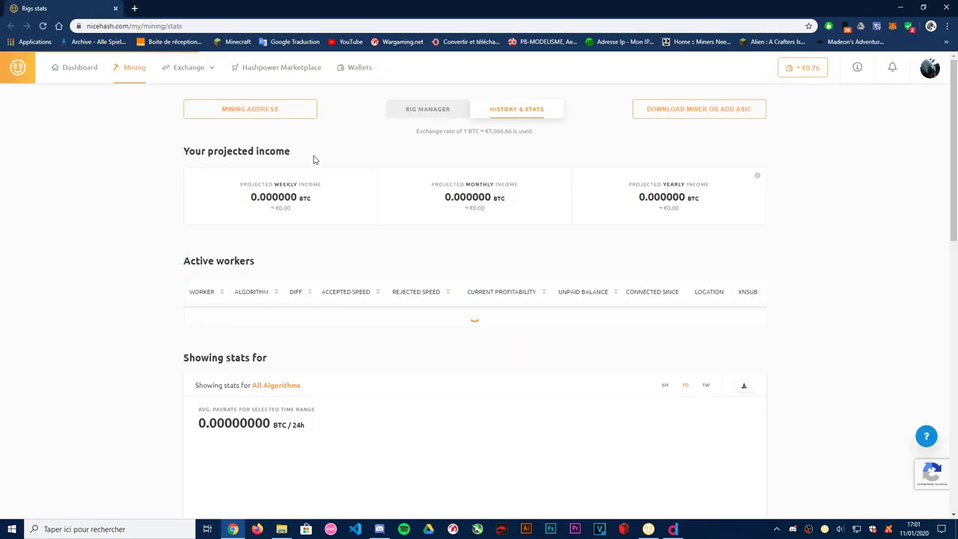
{"action": "left_click", "coordinate": [143, 76]}
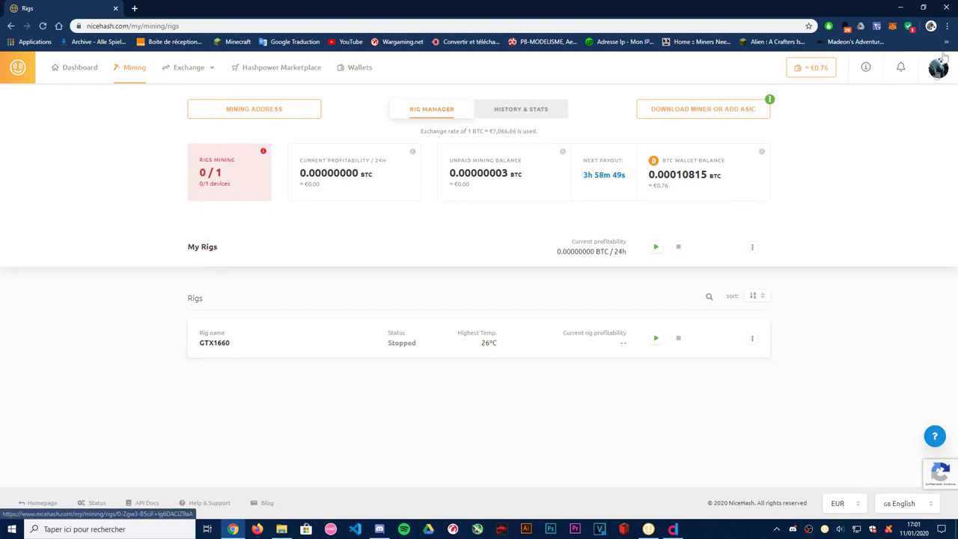
{"action": "left_click", "coordinate": [900, 6]}
Step: Bring up MSI Afterburner and move its window over the mining windows to monitor the GPU
{"action": "mouse_move", "coordinate": [359, 292]}
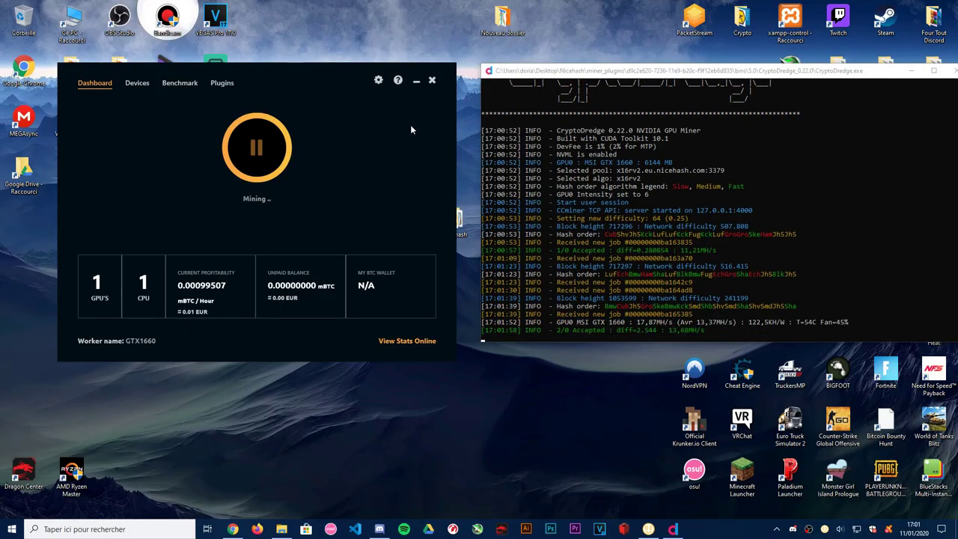
{"action": "left_click_drag", "start_coordinate": [377, 73], "coordinate": [429, 106]}
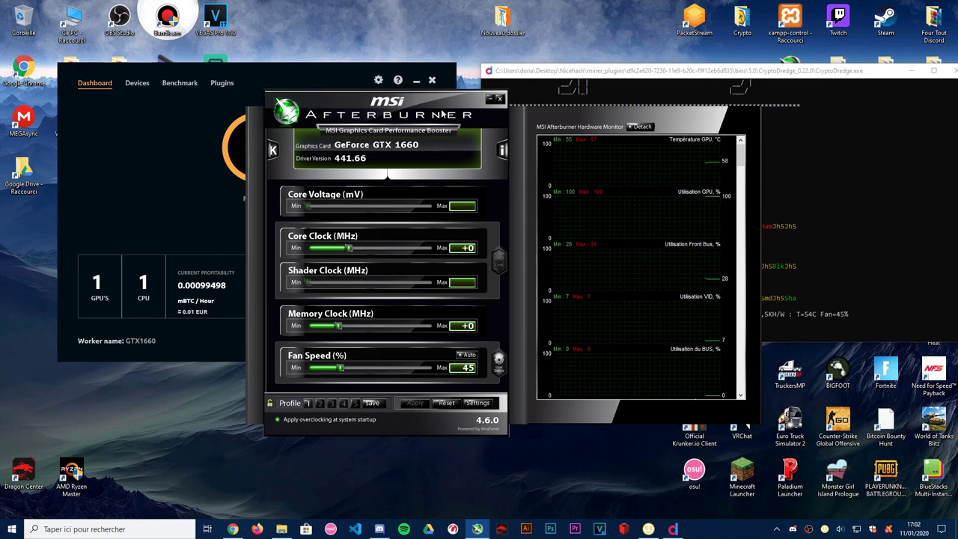
Step: Switch to Chrome, visit the signed-in account's own YouTube channel and open its YouTube Studio dashboard
{"action": "left_click", "coordinate": [233, 529]}
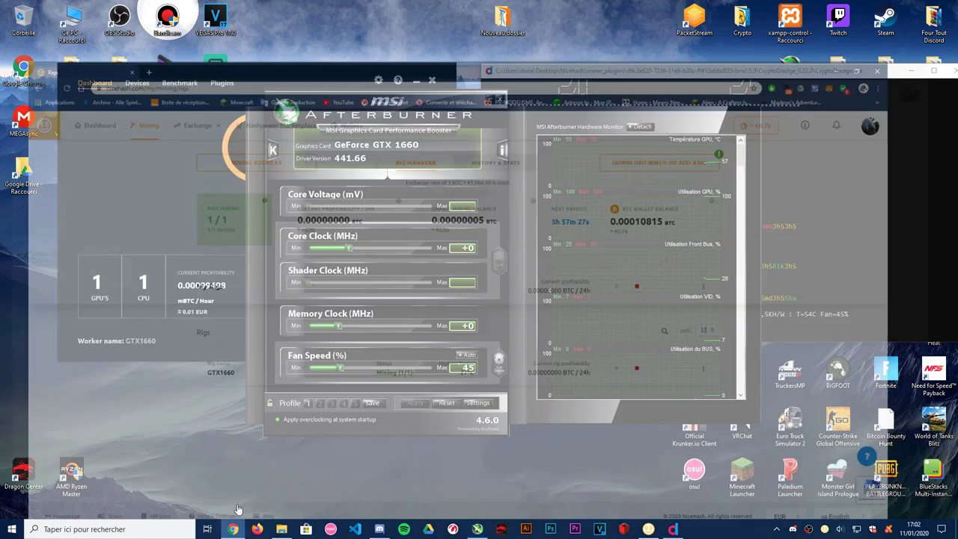
{"action": "left_click", "coordinate": [349, 41]}
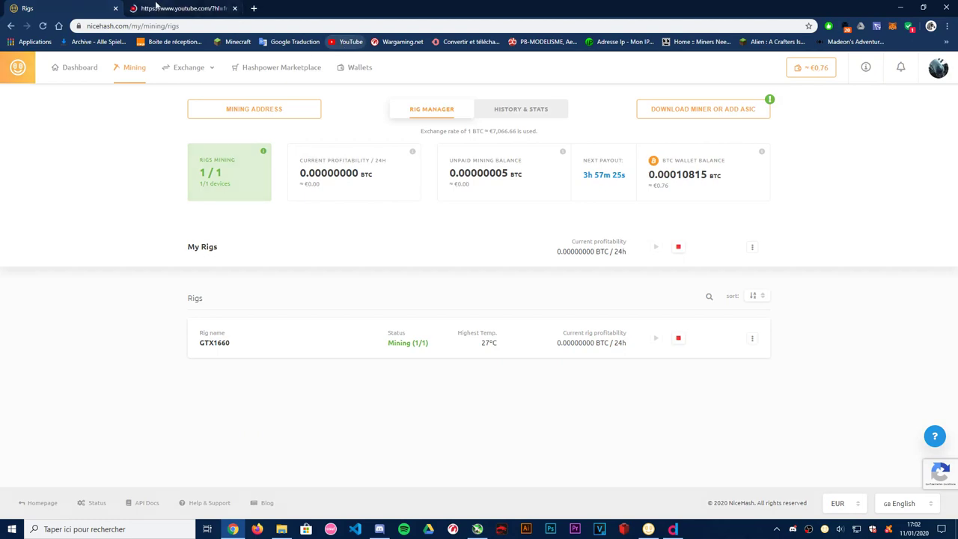
{"action": "left_click", "coordinate": [928, 64]}
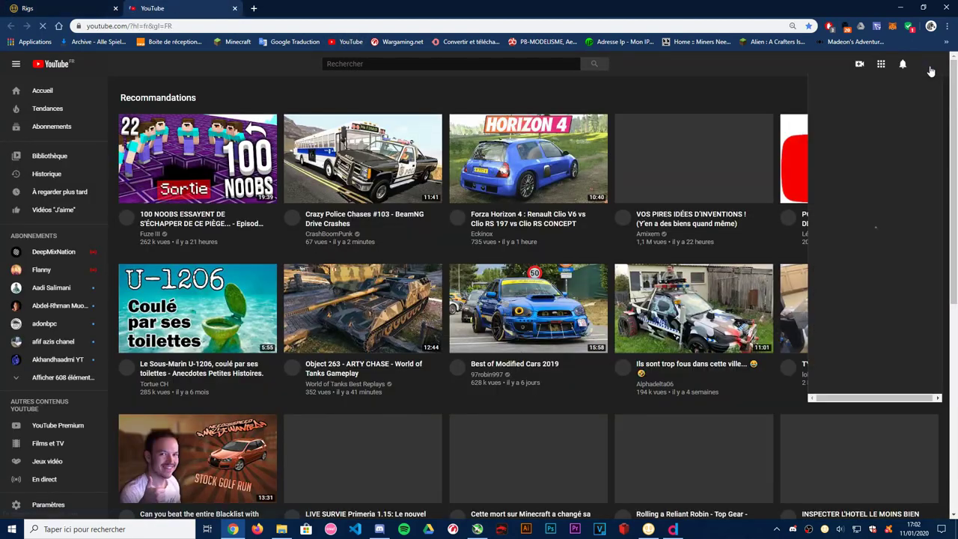
{"action": "left_click", "coordinate": [841, 134]}
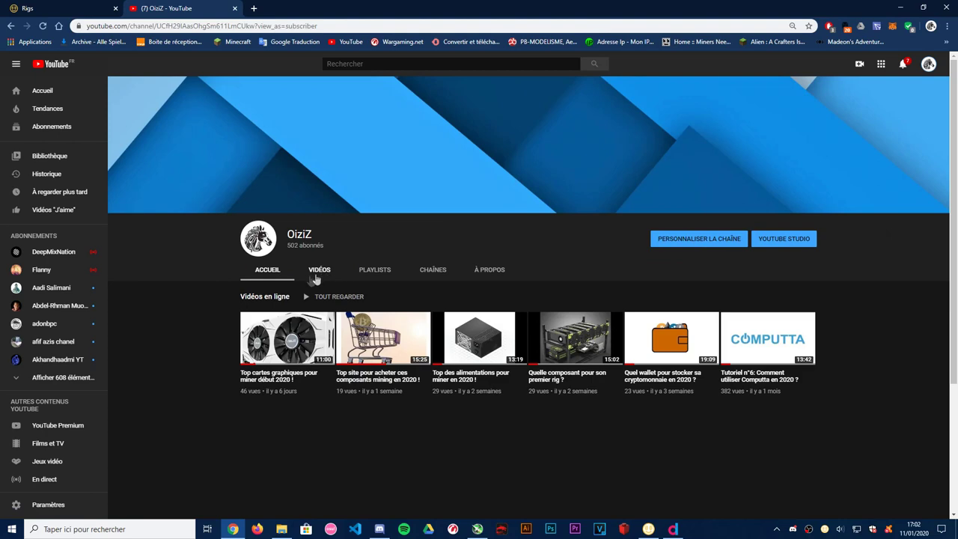
{"action": "left_click", "coordinate": [760, 244]}
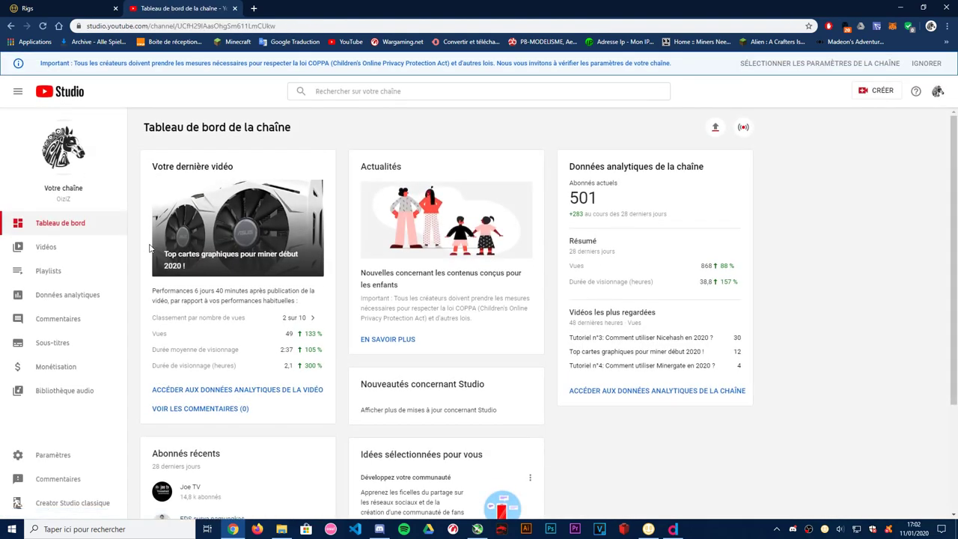
Step: Dismiss the COPPA notice in YouTube Studio and open the channel's video list
{"action": "left_click_drag", "start_coordinate": [68, 65], "coordinate": [271, 66]}
{"action": "left_click", "coordinate": [269, 66]}
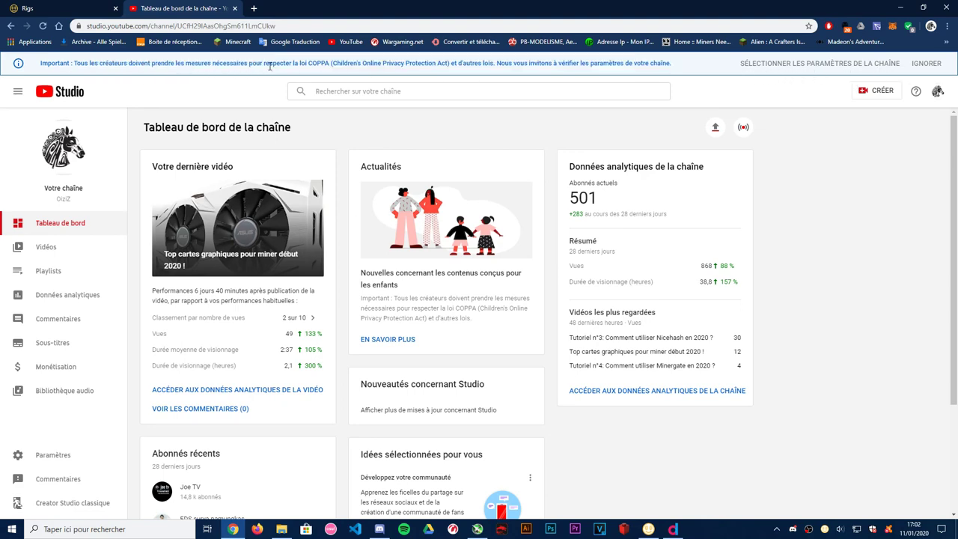
{"action": "left_click", "coordinate": [926, 62]}
{"action": "left_click", "coordinate": [57, 224]}
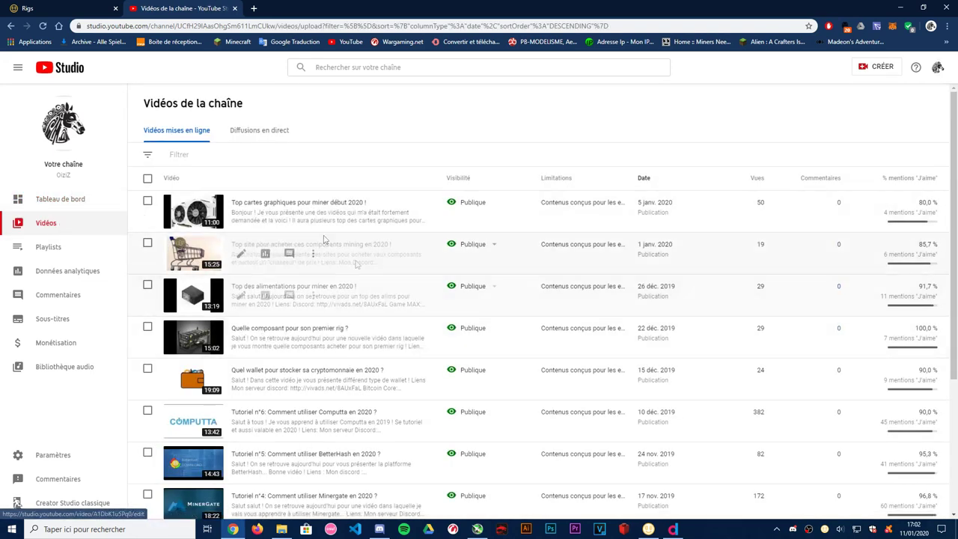
Step: Examine the view counts of the channel's uploaded videos down to the oldest tutorials
{"action": "double_click", "coordinate": [760, 202]}
{"action": "double_click", "coordinate": [760, 243]}
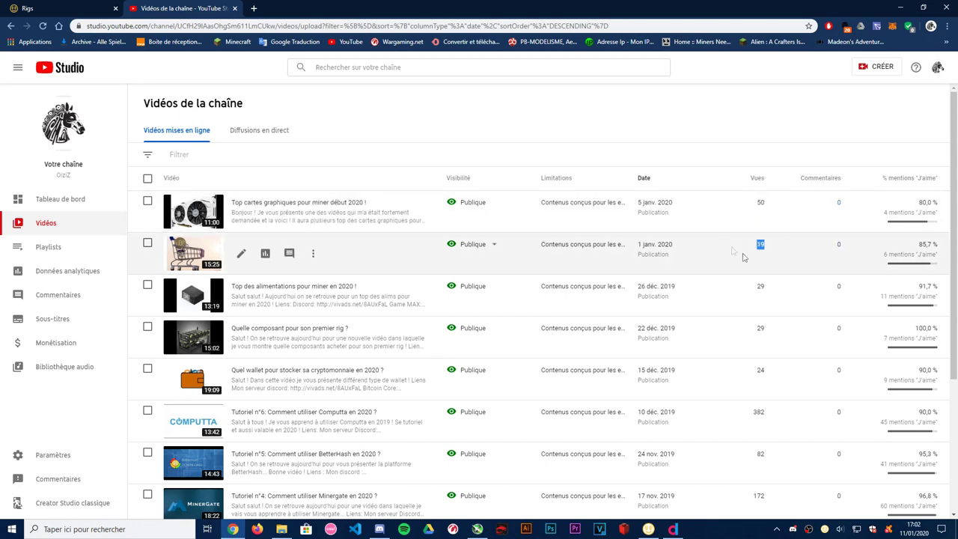
{"action": "double_click", "coordinate": [760, 285]}
{"action": "double_click", "coordinate": [760, 327]}
{"action": "left_click_drag", "start_coordinate": [760, 328], "coordinate": [763, 370]}
{"action": "double_click", "coordinate": [760, 370]}
{"action": "scroll", "coordinate": [718, 367], "scroll_direction": "down", "scroll_amount": 1}
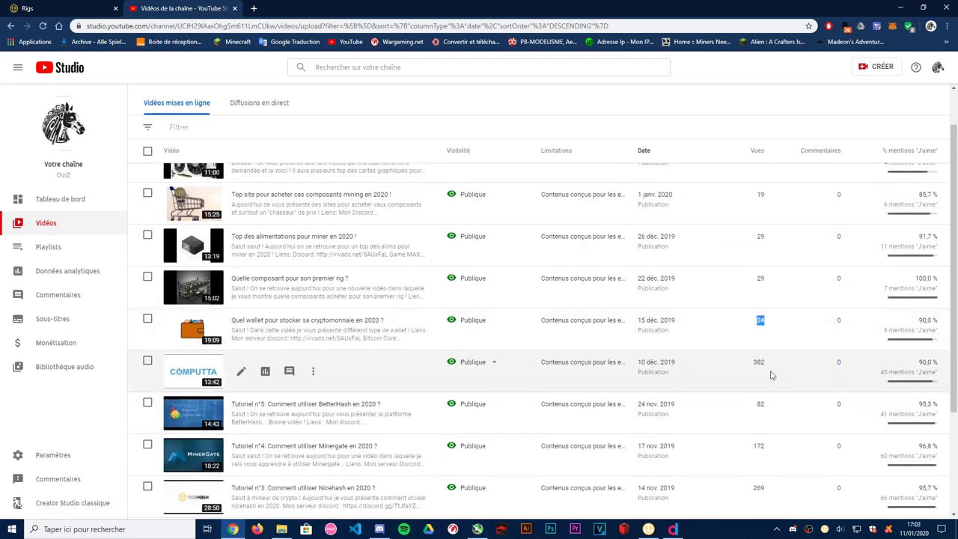
{"action": "double_click", "coordinate": [758, 362]}
{"action": "left_click", "coordinate": [742, 370]}
{"action": "scroll", "coordinate": [742, 370], "scroll_direction": "down", "scroll_amount": 3}
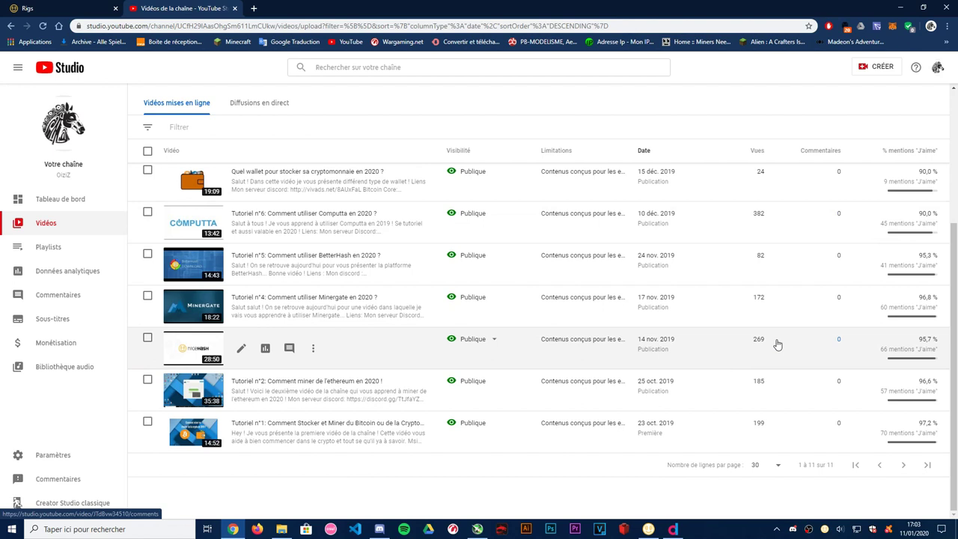
Step: Check the channel dashboard and return to the video list to compare the recent videos' view counts
{"action": "left_click", "coordinate": [33, 199]}
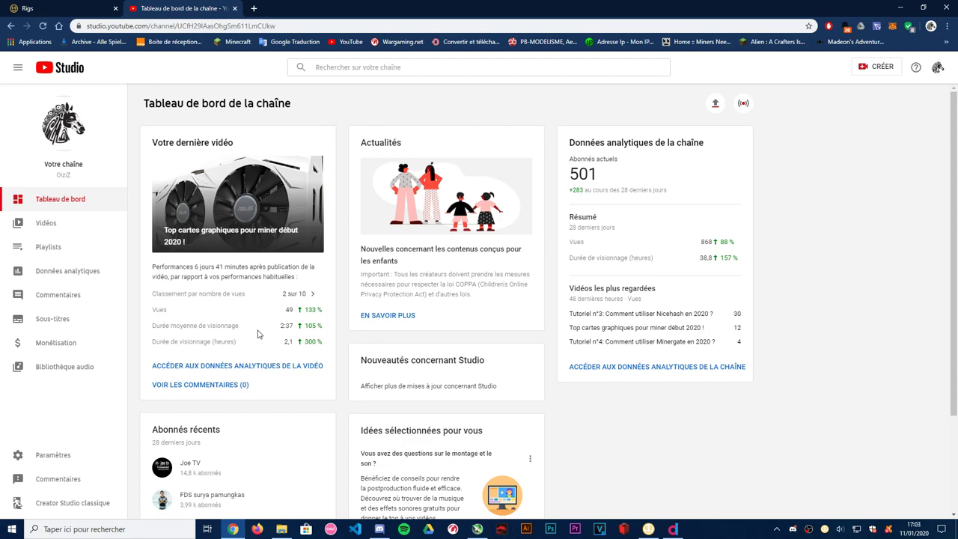
{"action": "left_click", "coordinate": [80, 229]}
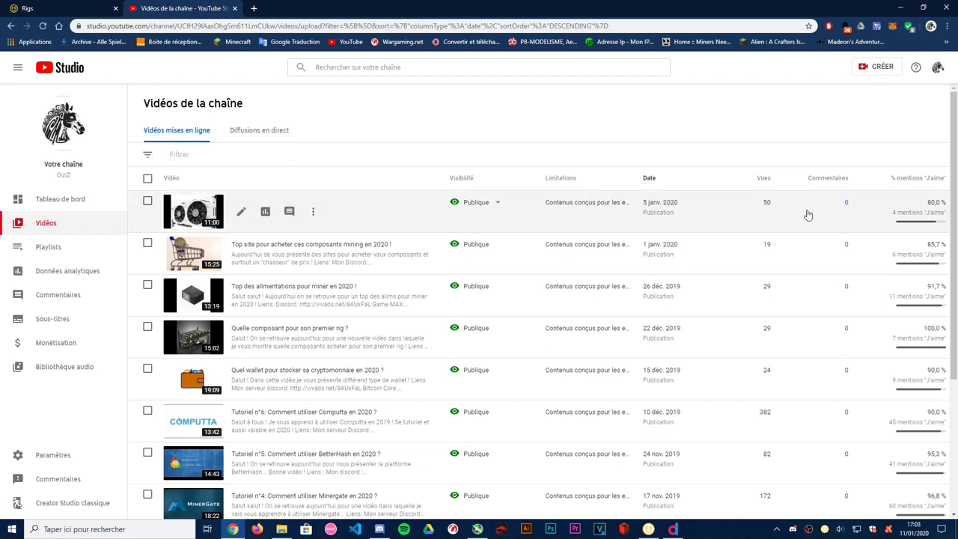
{"action": "left_click_drag", "start_coordinate": [782, 252], "coordinate": [764, 252]}
{"action": "left_click_drag", "start_coordinate": [785, 293], "coordinate": [754, 294]}
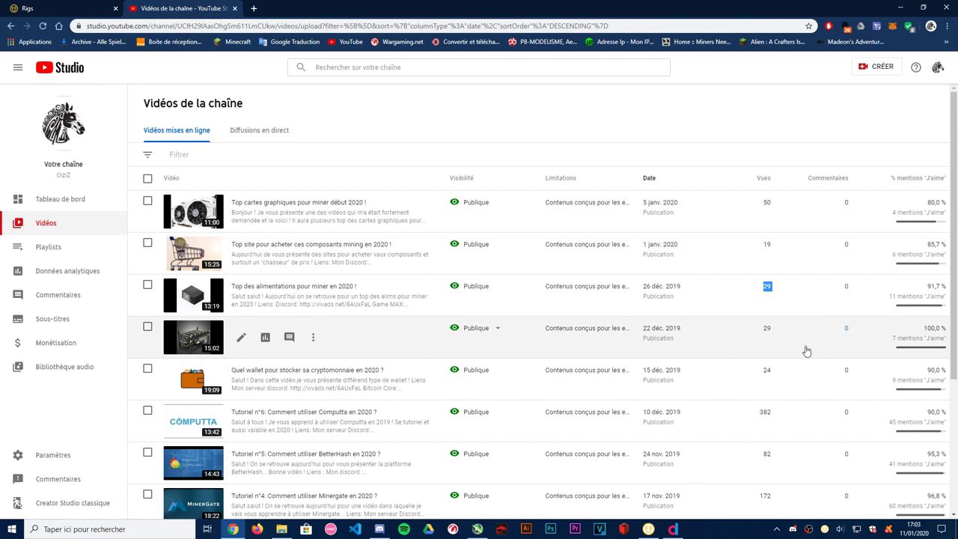